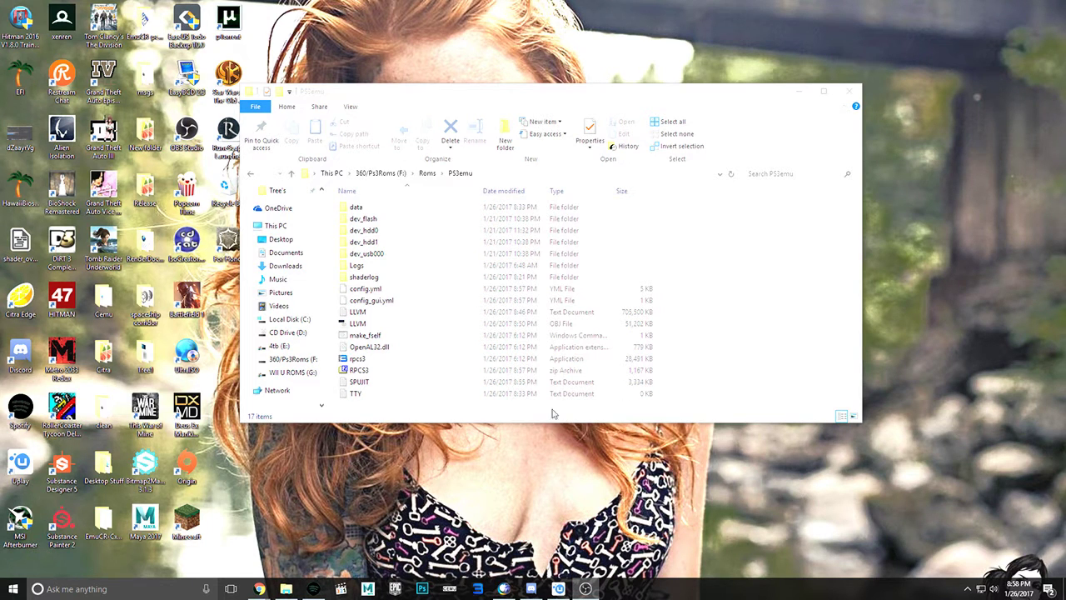
# - Launch the rpcs3 application from the PS3emu folder and maximize its window
pyautogui.click(363, 360)
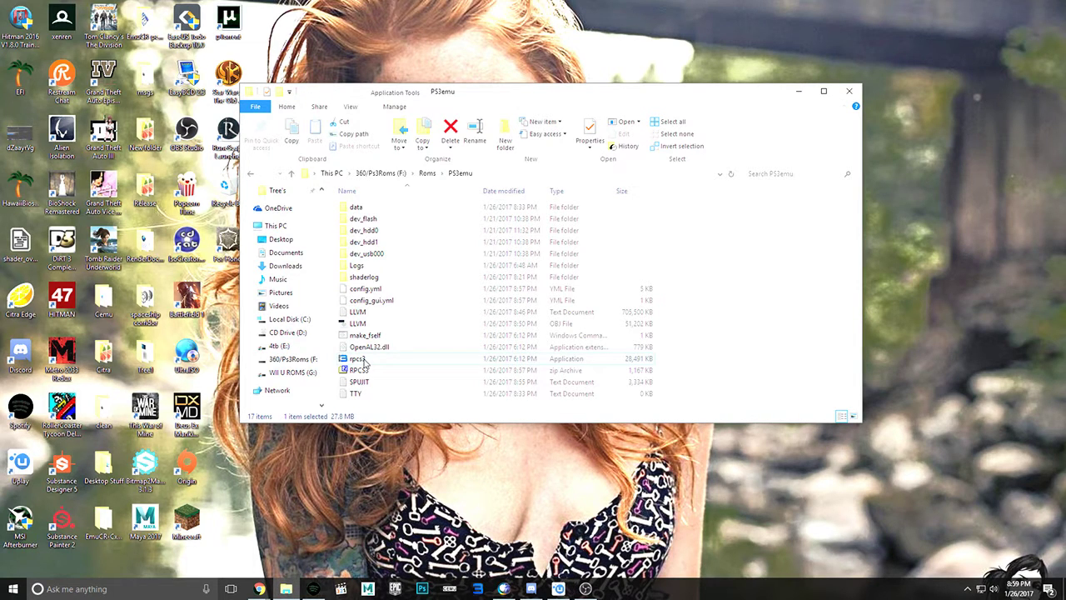
pyautogui.click(364, 359)
pyautogui.click(417, 365)
pyautogui.rightClick(402, 361)
pyautogui.click(450, 131)
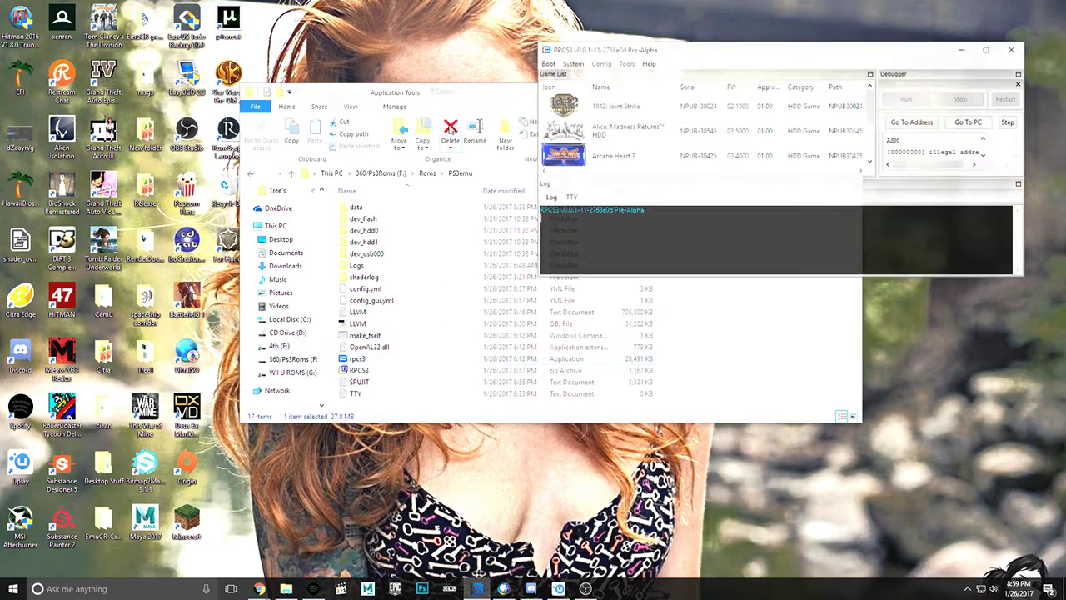
pyautogui.moveTo(690, 52); pyautogui.dragTo(435, 271)
pyautogui.doubleClick(435, 271)
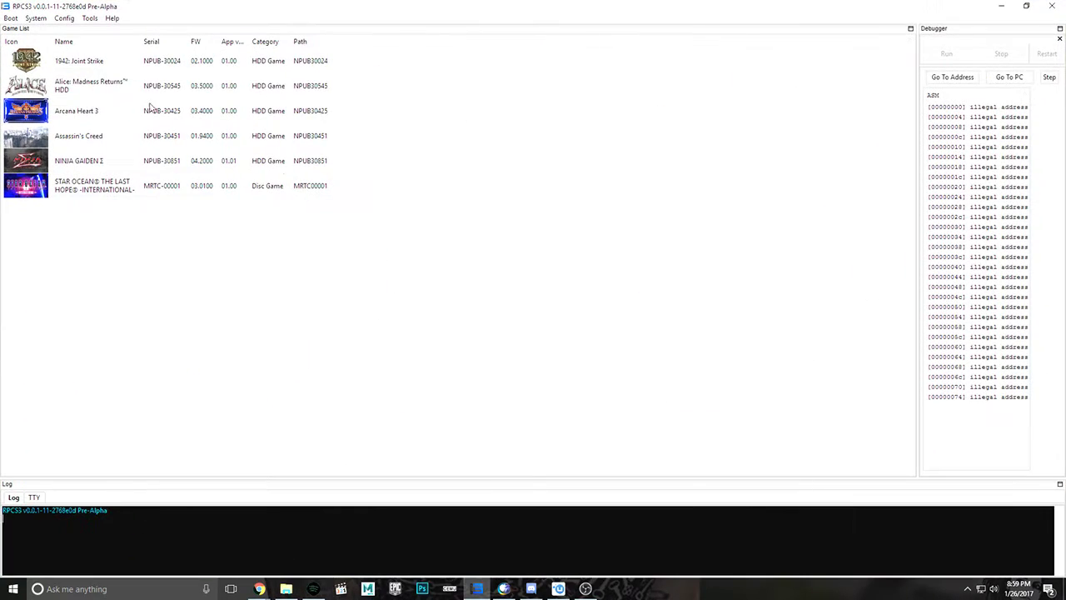
# - Boot Alice: Madness Returns HDD, acknowledge the HDD data-saving notice, and reposition the game window
pyautogui.rightClick(76, 91)
pyautogui.press('Escape')
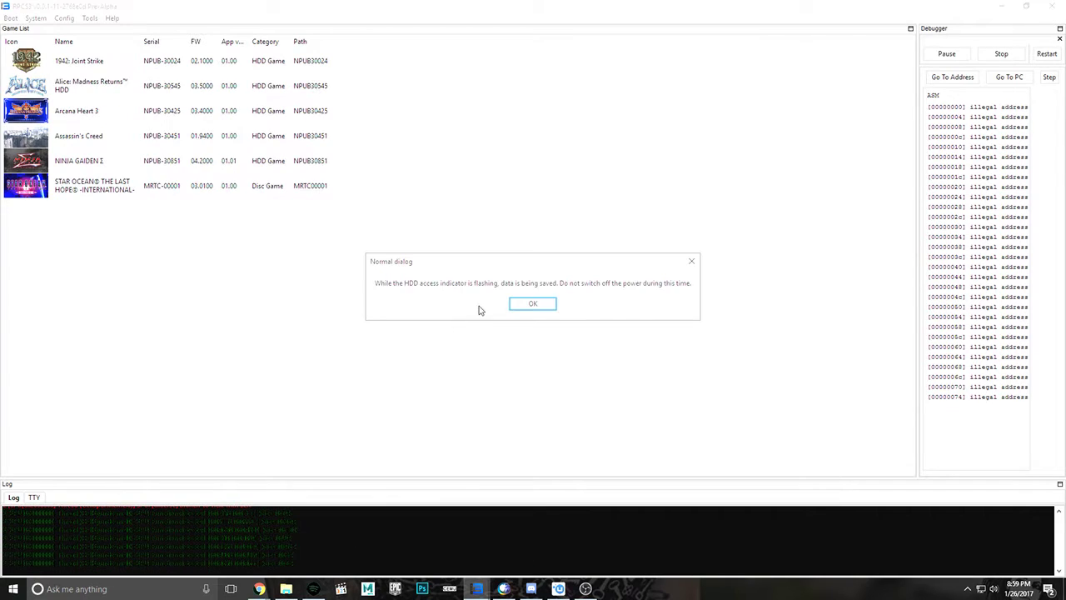
pyautogui.click(534, 307)
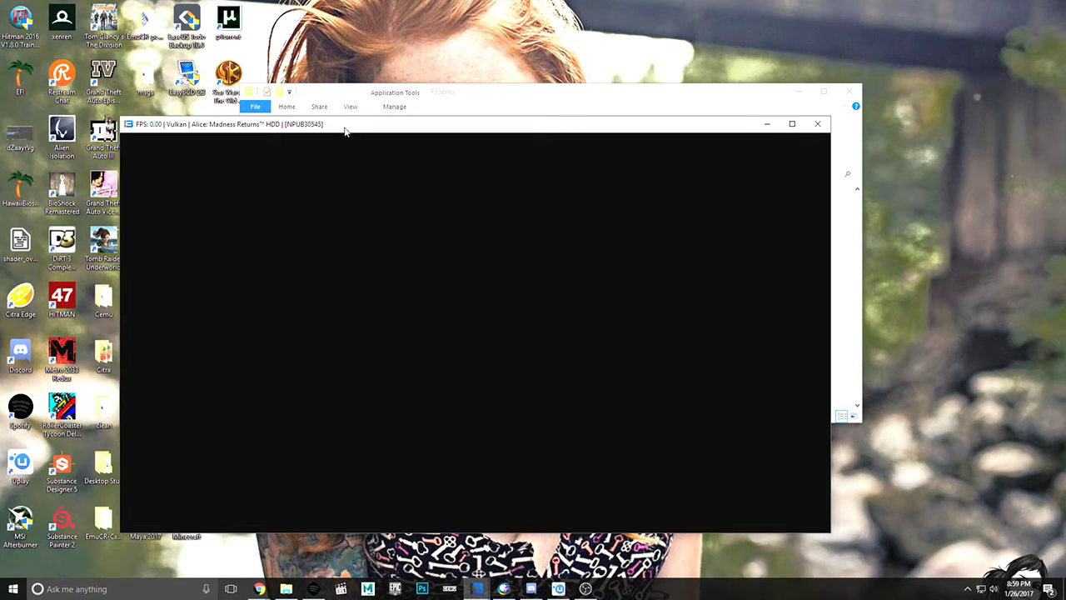
pyautogui.moveTo(346, 131); pyautogui.dragTo(429, 70)
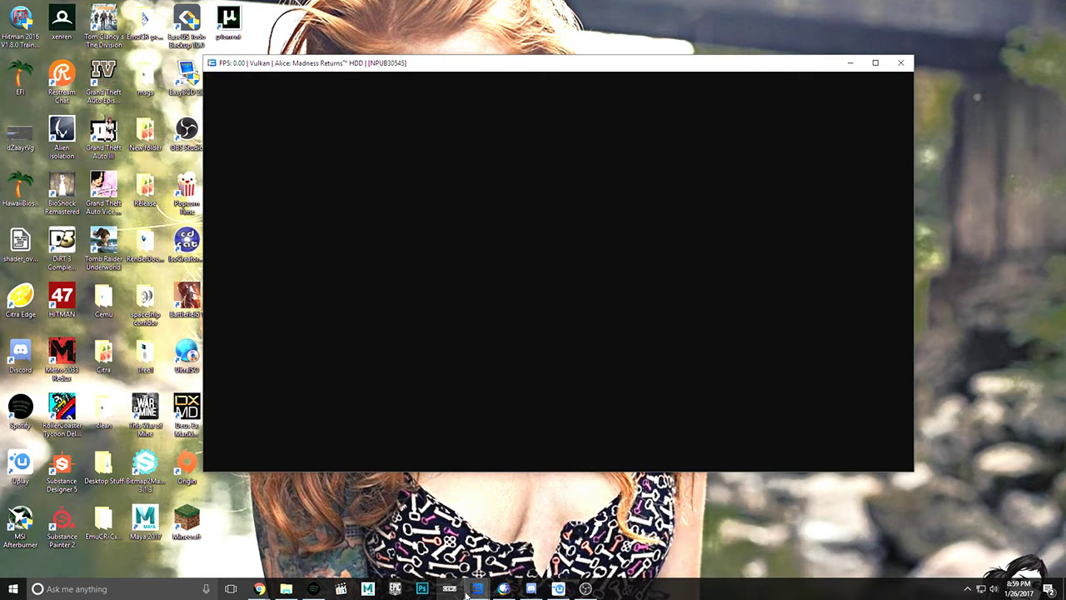
# - Return to the main RPCS3 window and stop the running Alice: Madness Returns session
pyautogui.click(525, 519)
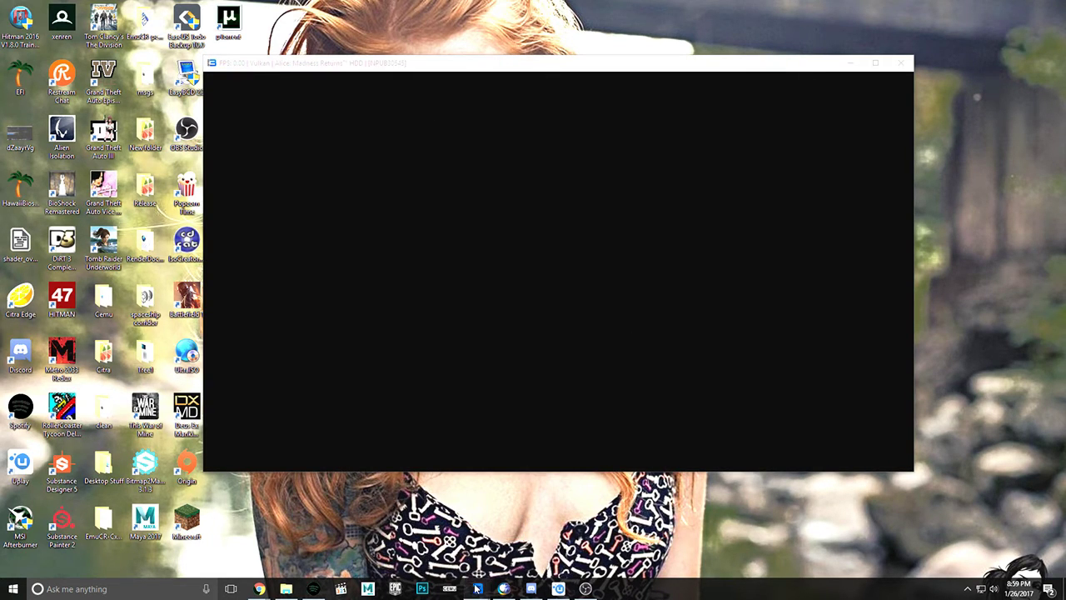
pyautogui.moveTo(478, 588)
pyautogui.click(417, 534)
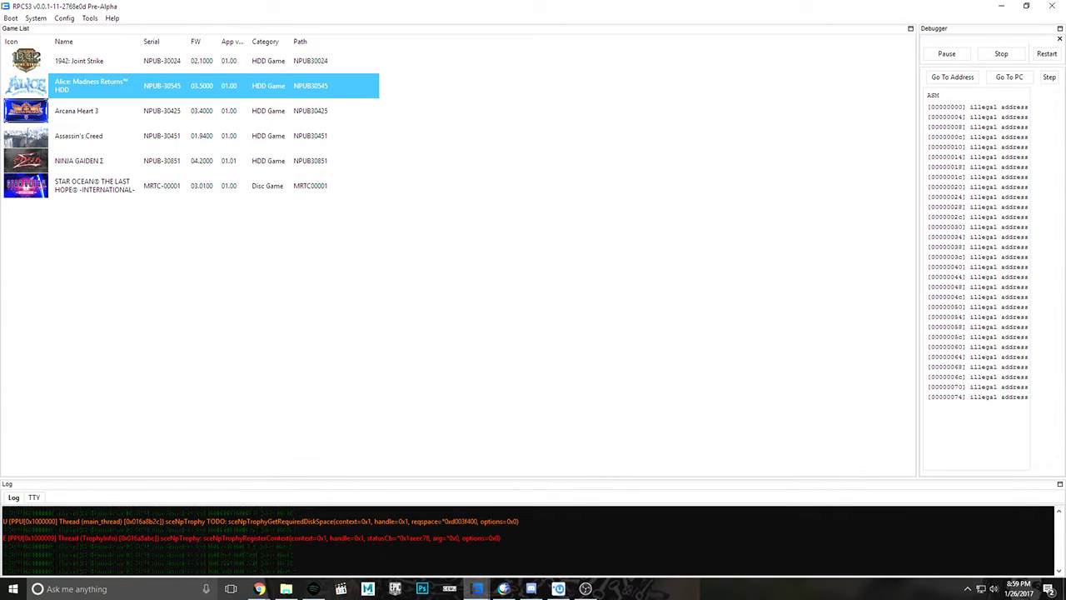
pyautogui.click(40, 18)
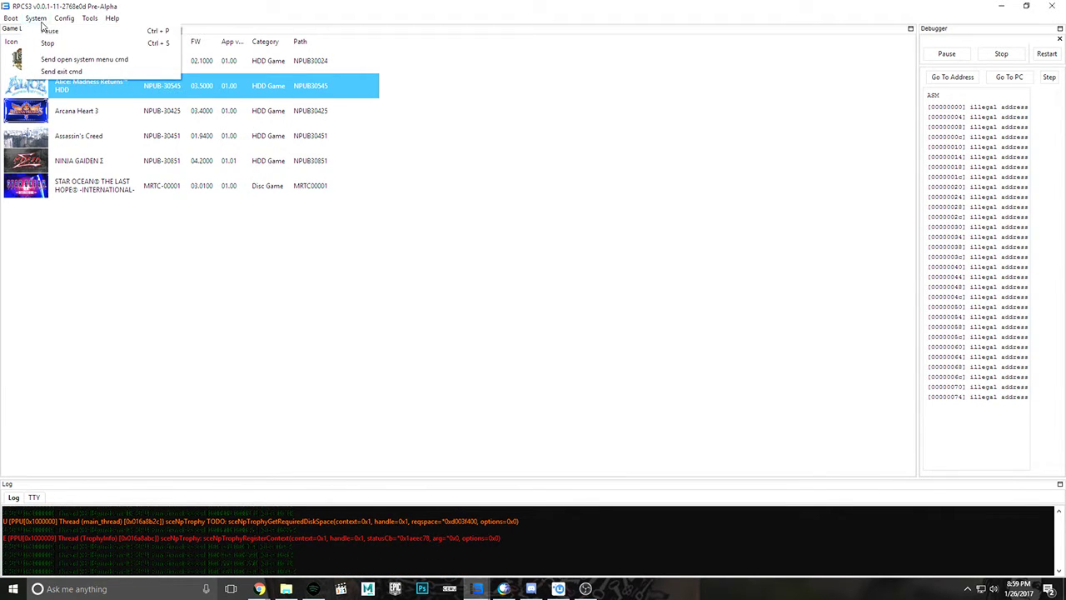
pyautogui.click(48, 43)
# - Try to boot 1942: Joint Strike with the Vulkan renderer and dismiss the error dialogs
pyautogui.click(47, 70)
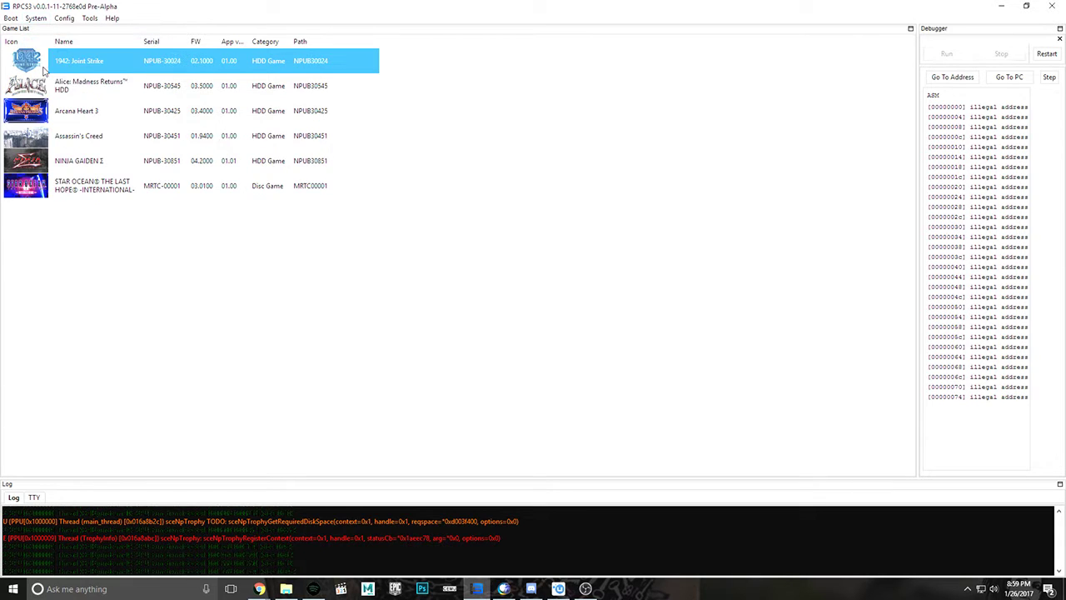
pyautogui.click(63, 70)
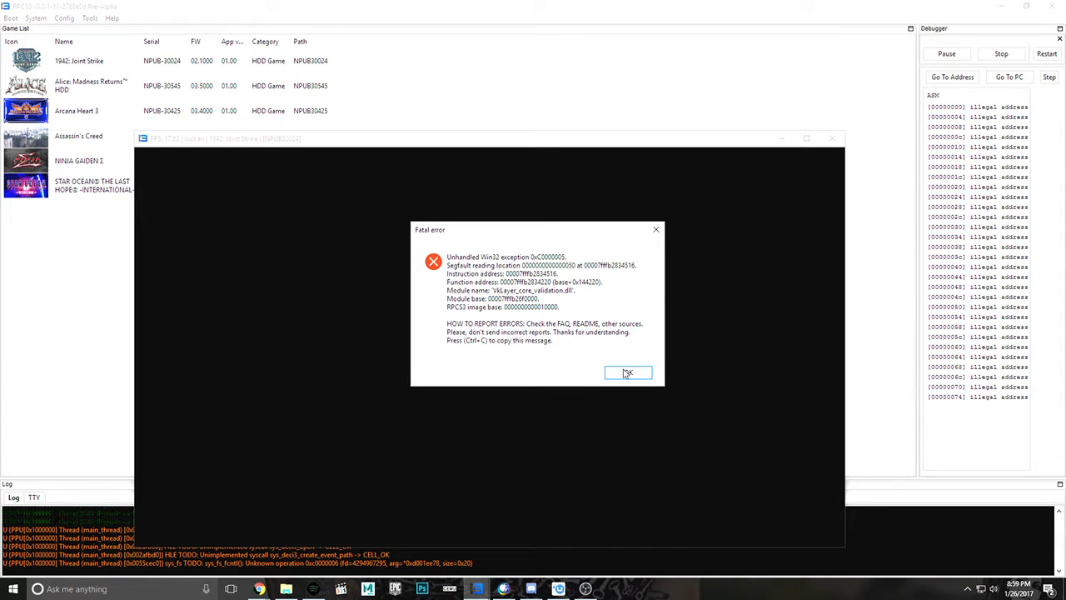
pyautogui.click(627, 373)
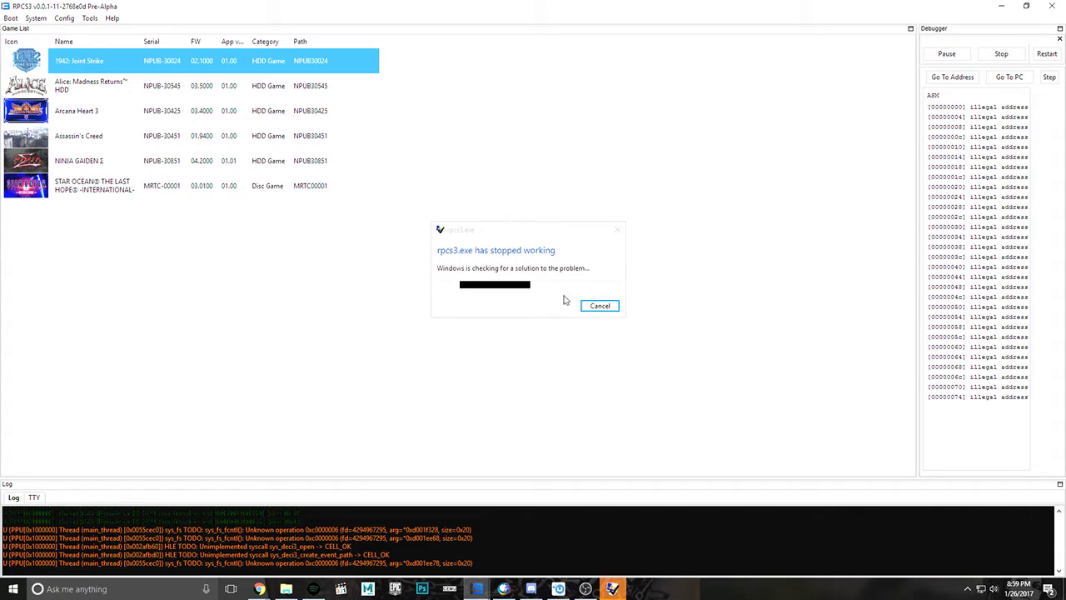
pyautogui.click(602, 305)
# - Reopen rpcs3 and set the graphics renderer to OpenGL in the emulator settings
pyautogui.click(506, 589)
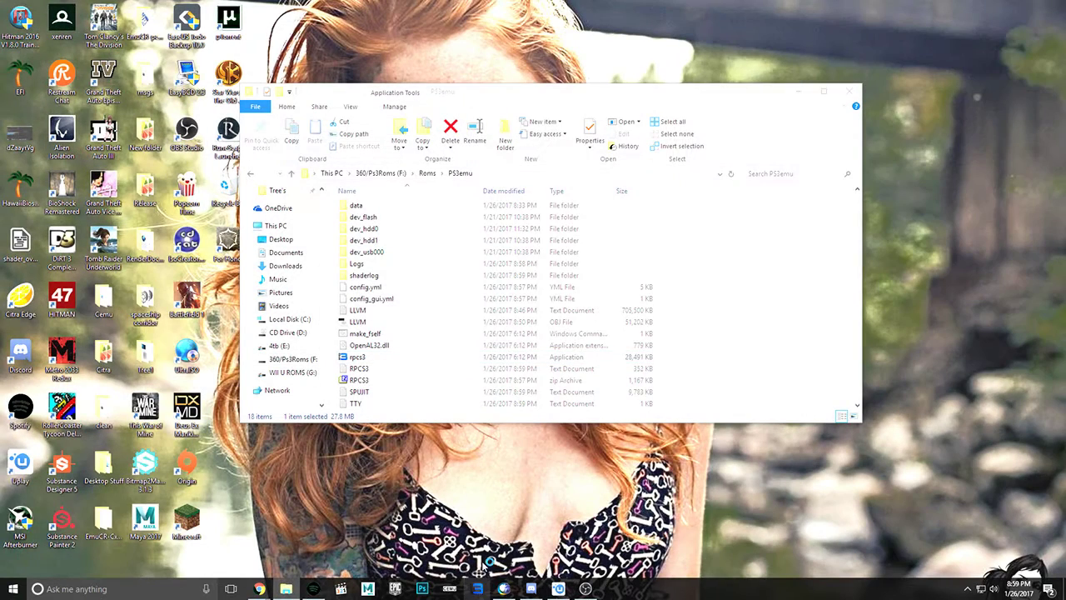
pyautogui.click(581, 65)
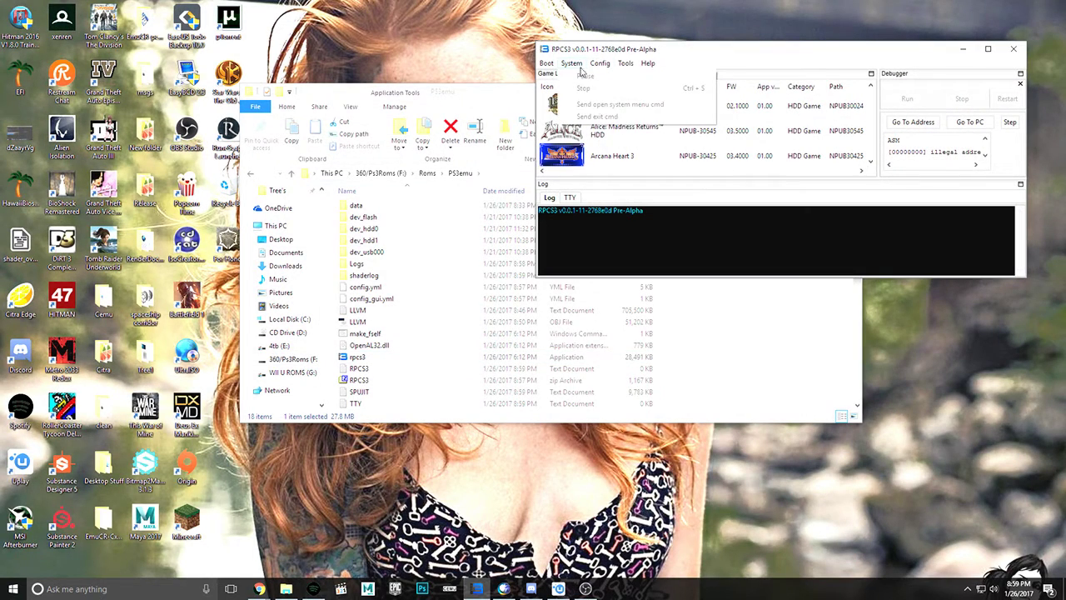
pyautogui.click(606, 76)
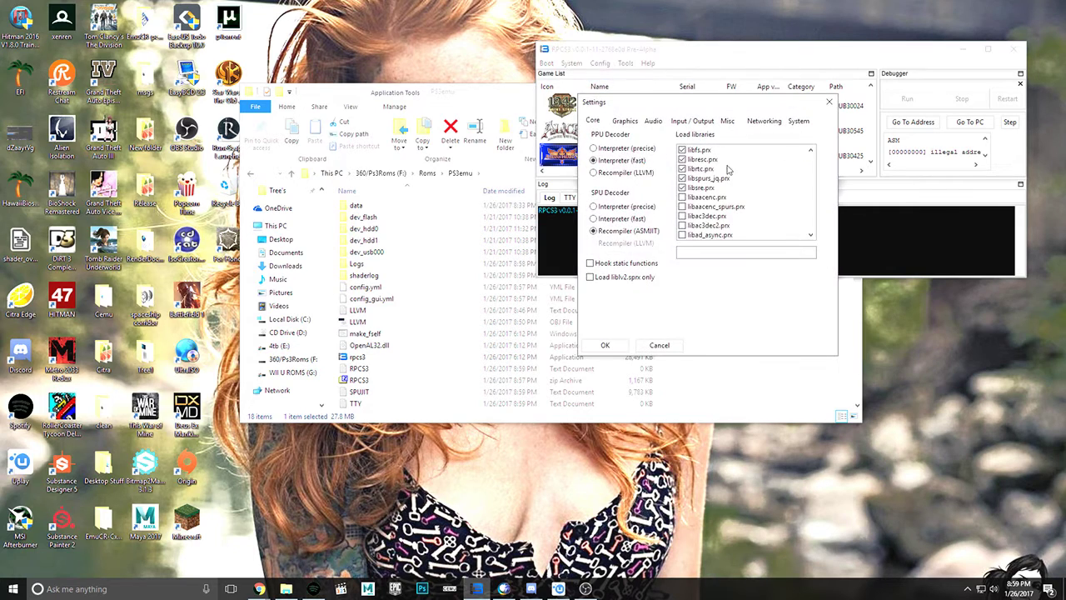
pyautogui.click(625, 120)
pyautogui.click(633, 150)
pyautogui.click(629, 160)
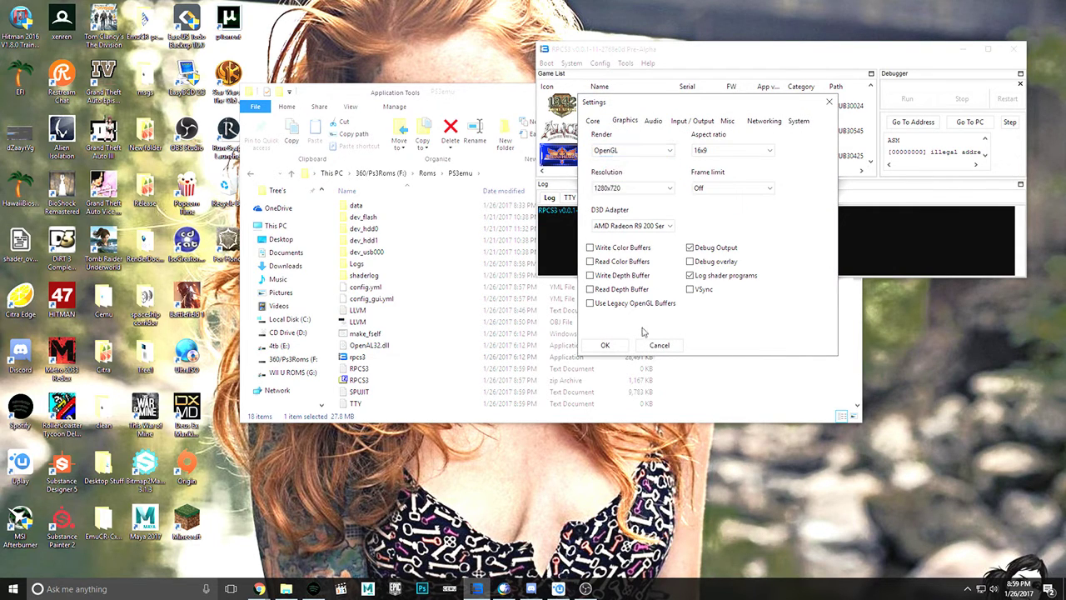
pyautogui.click(605, 345)
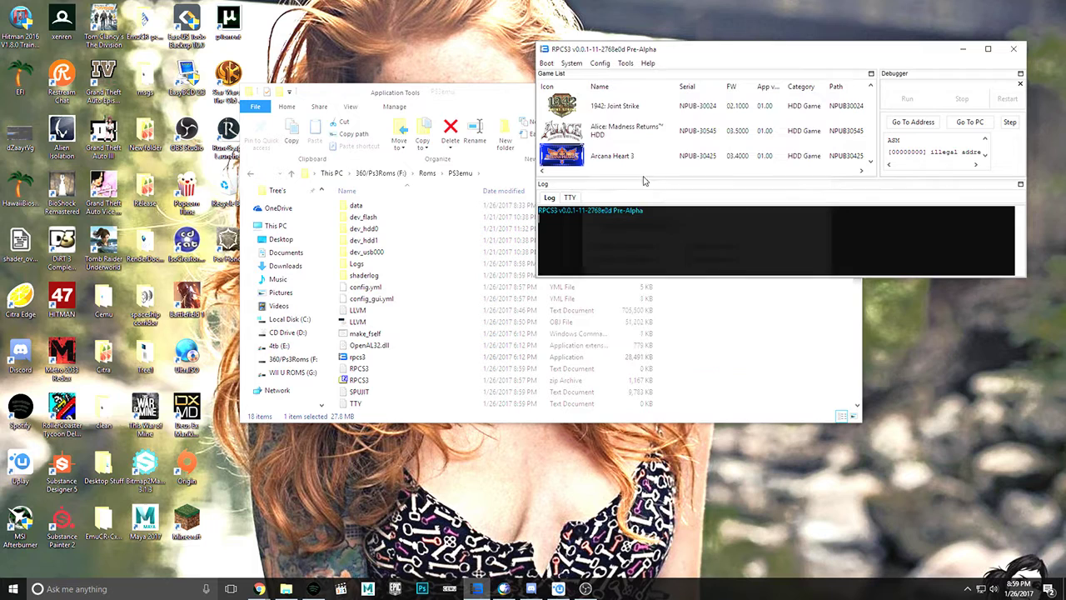
# - Boot 1942: Joint Strike and check the Core settings while it runs, keeping the current options
pyautogui.doubleClick(633, 105)
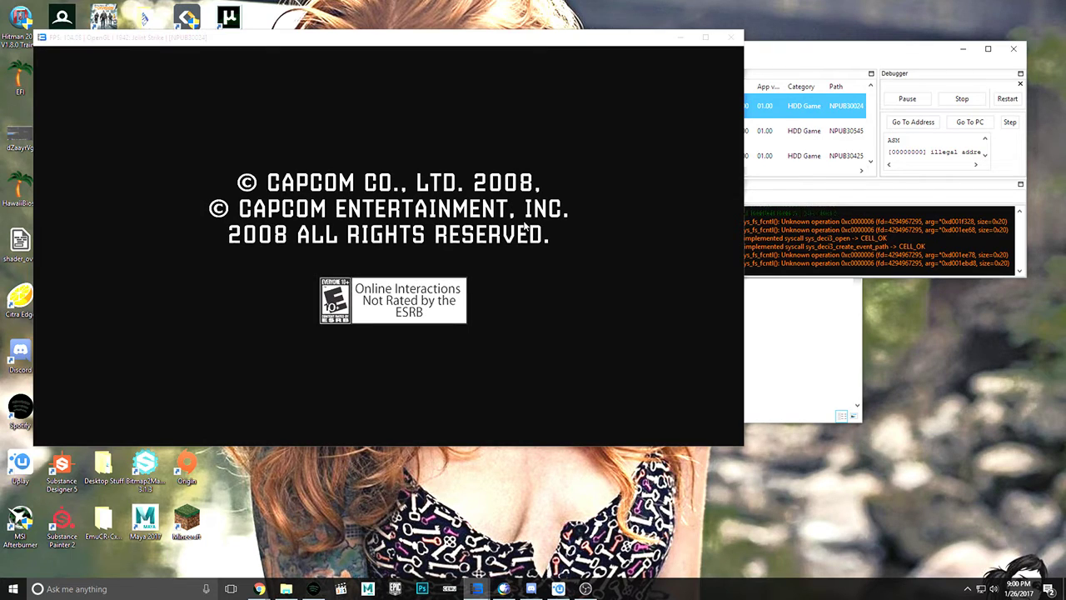
pyautogui.click(753, 73)
pyautogui.click(598, 64)
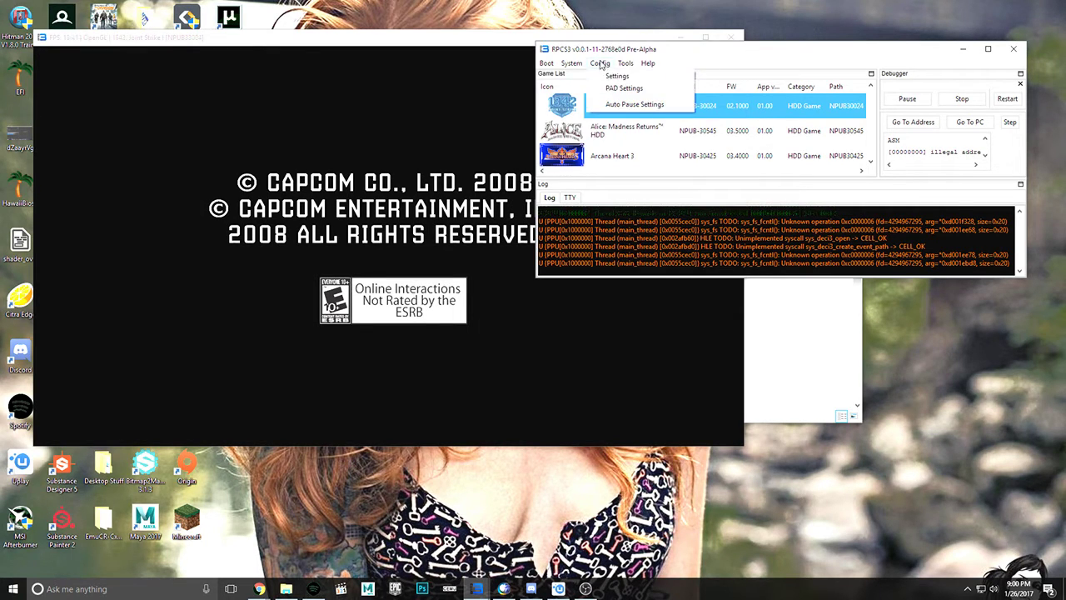
pyautogui.click(617, 76)
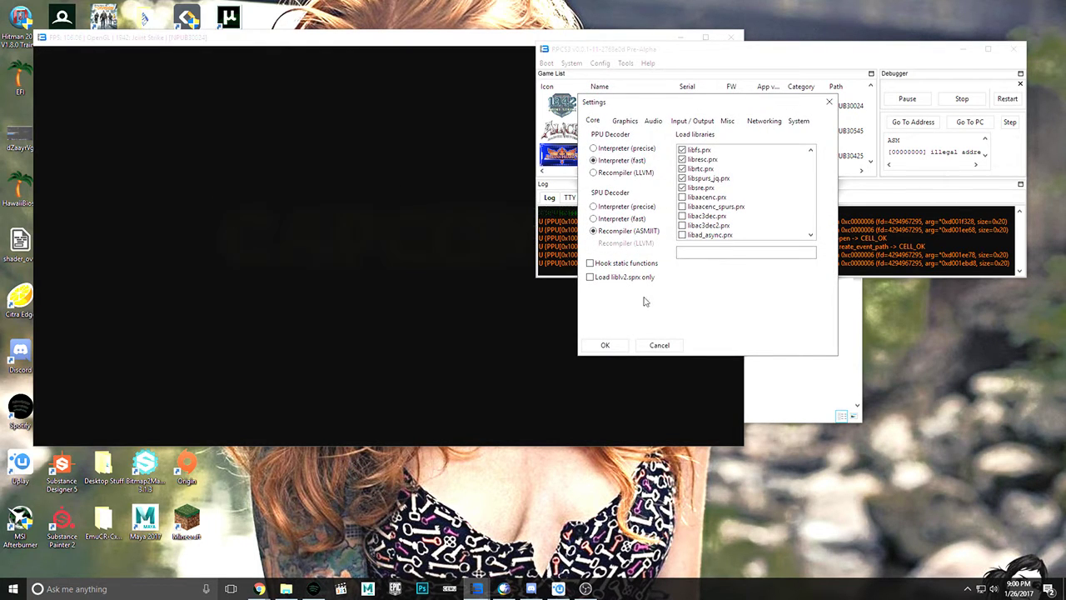
pyautogui.click(605, 345)
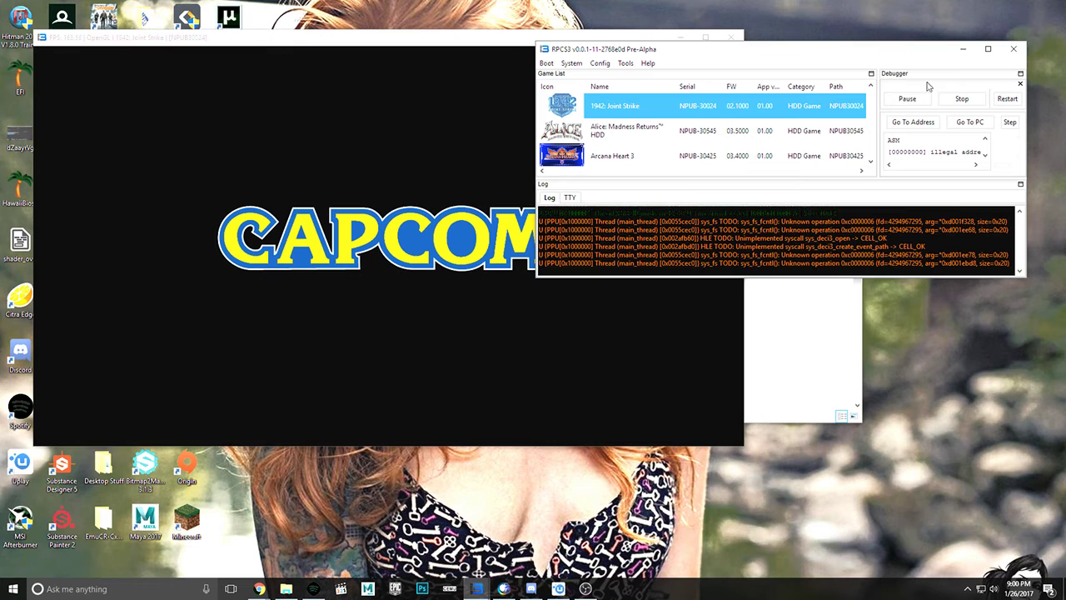
# - Minimize the main emulator window, reposition the game window, and continue past the autosave notice
pyautogui.click(964, 50)
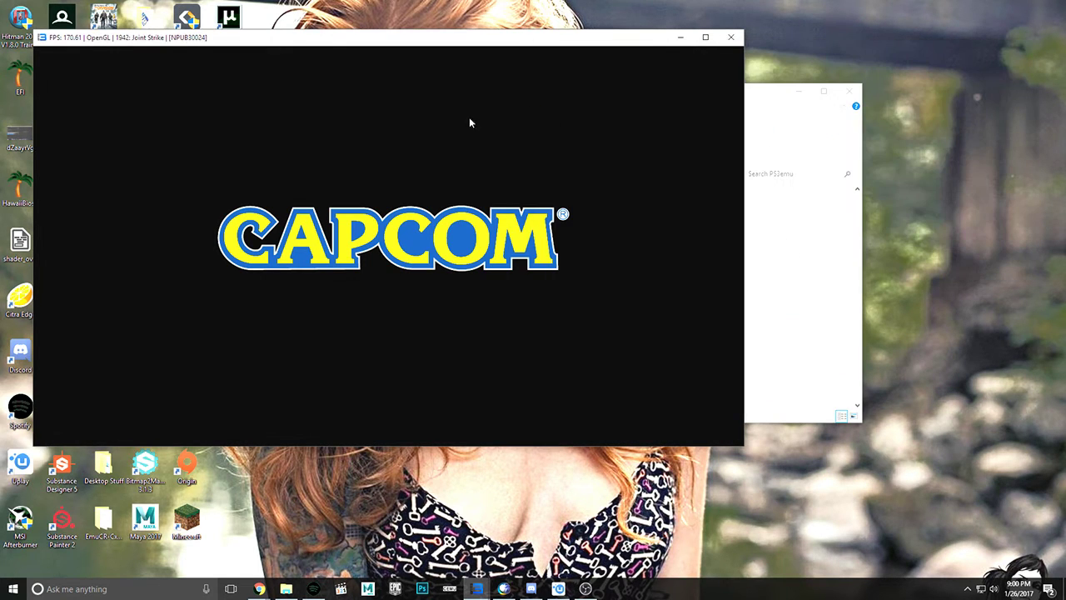
pyautogui.moveTo(400, 49); pyautogui.dragTo(512, 92)
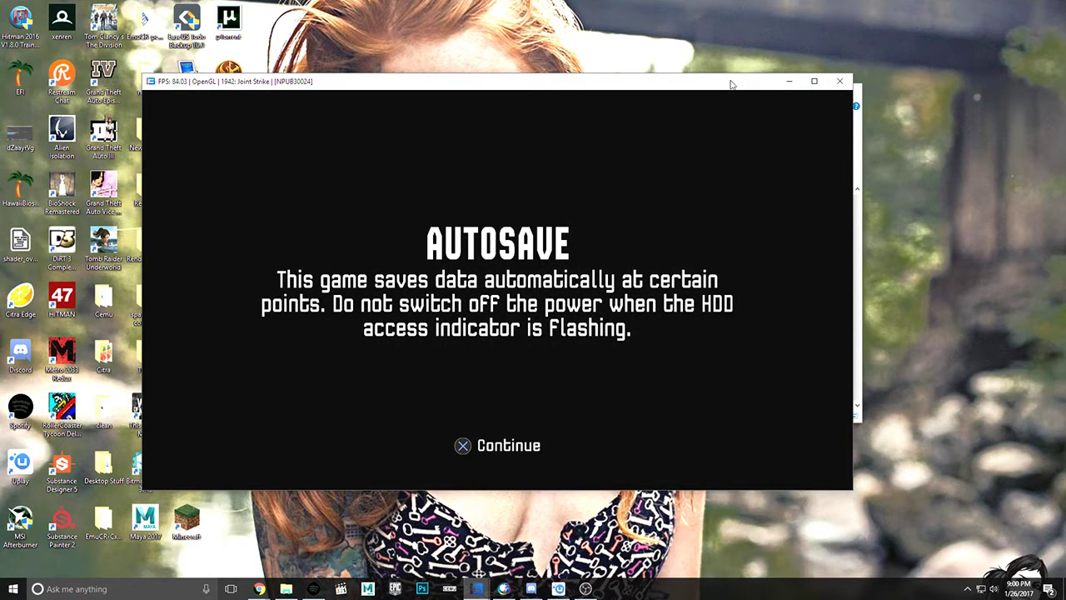
pyautogui.press('x')
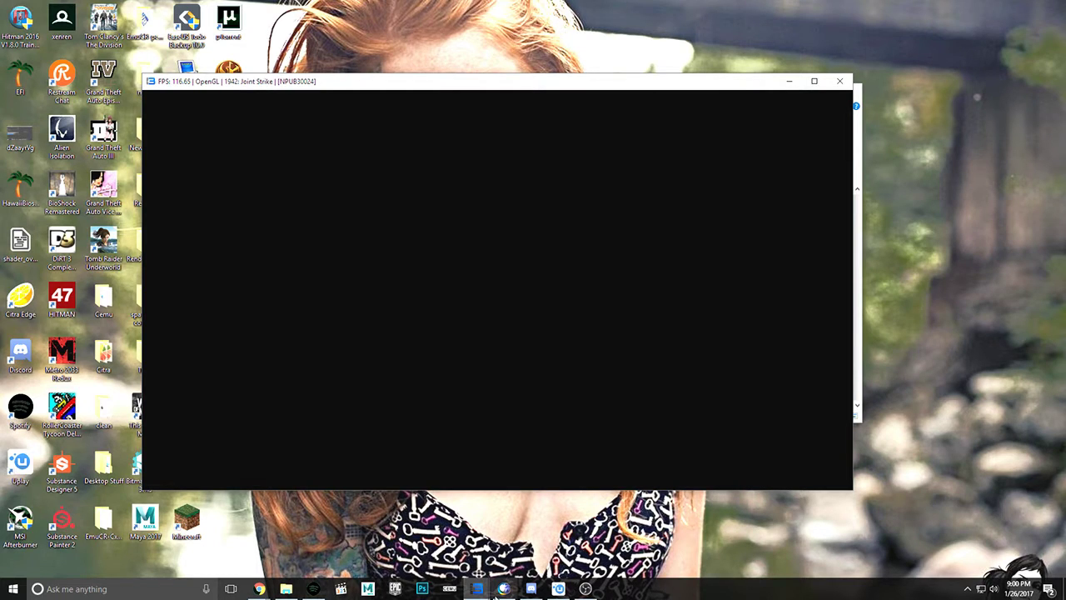
# - Bring the main RPCS3 window back and highlight the SPU thread runtime error in the log
pyautogui.moveTo(476, 588)
pyautogui.click(416, 533)
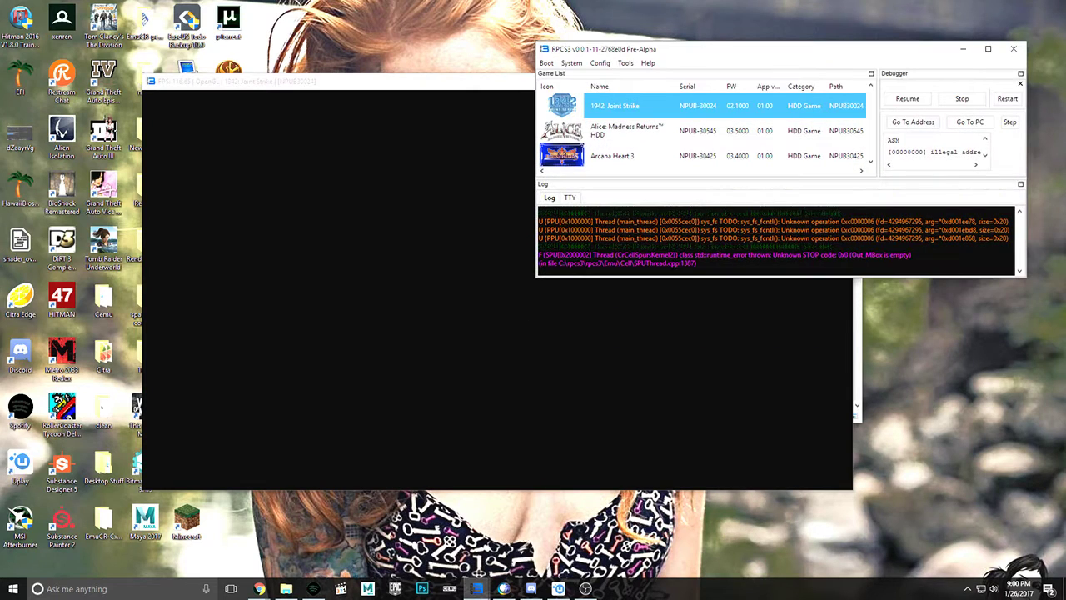
pyautogui.moveTo(708, 275); pyautogui.dragTo(538, 253)
# - Stop the running 1942: Joint Strike session
pyautogui.scroll(-1, 593, 123)
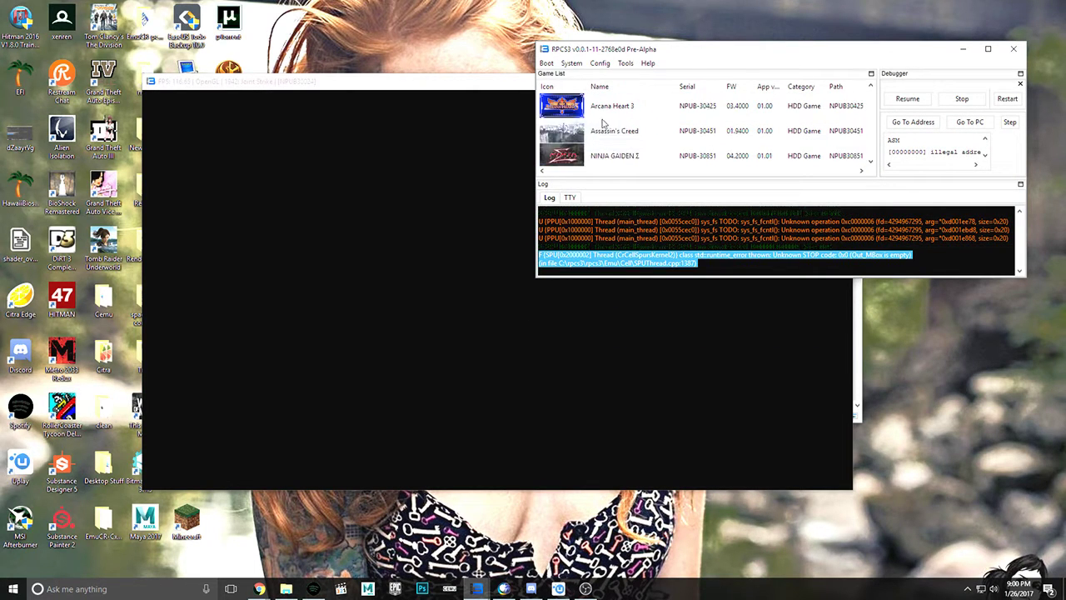
pyautogui.scroll(-1, 630, 146)
pyautogui.click(572, 63)
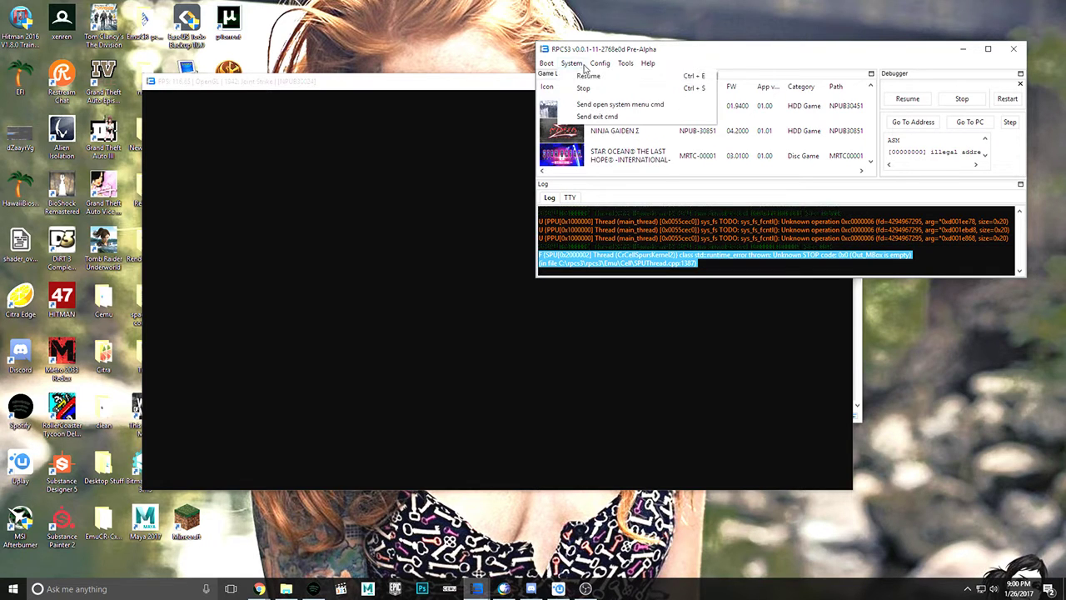
pyautogui.click(581, 89)
# - Boot NINJA GAIDEN Σ from the game list and reposition its game window
pyautogui.click(612, 134)
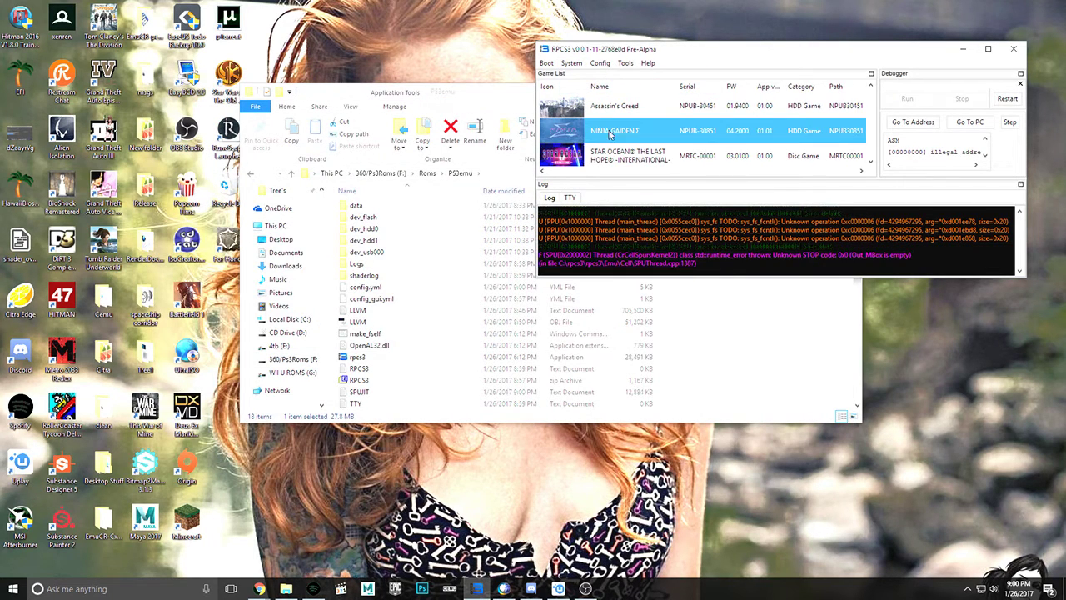
pyautogui.click(573, 64)
pyautogui.rightClick(615, 137)
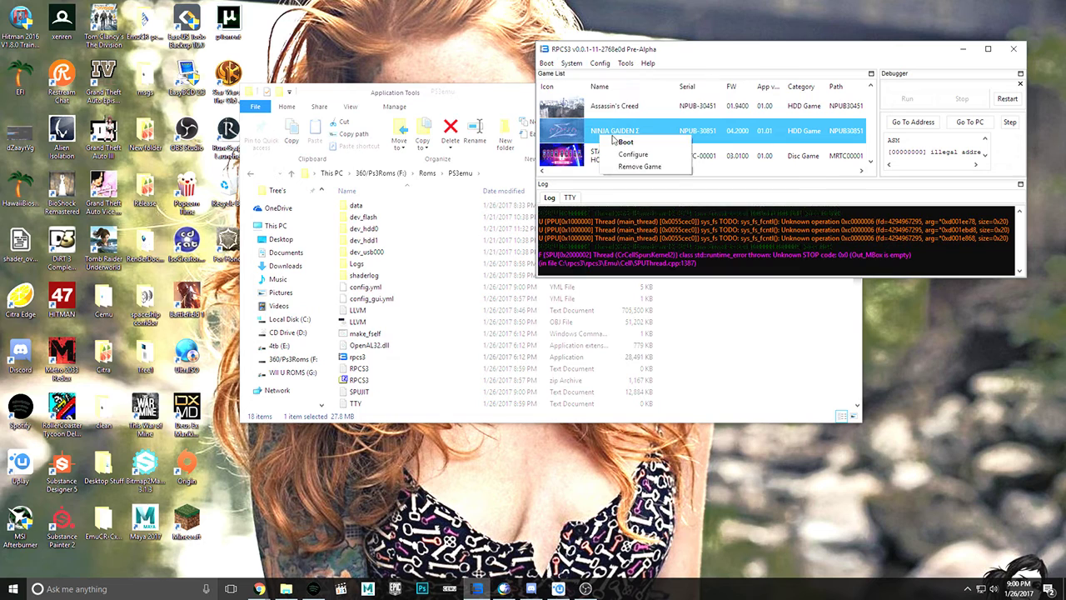
pyautogui.click(617, 141)
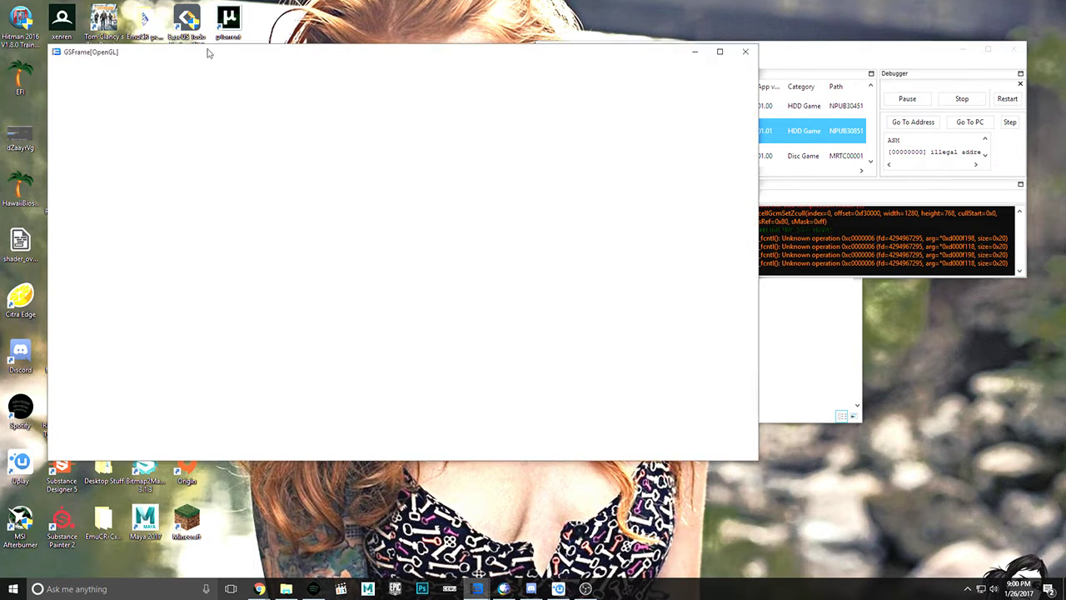
pyautogui.moveTo(208, 50)
pyautogui.mouseDown()
pyautogui.moveTo(257, 64)
pyautogui.moveTo(231, 44)
pyautogui.mouseUp()
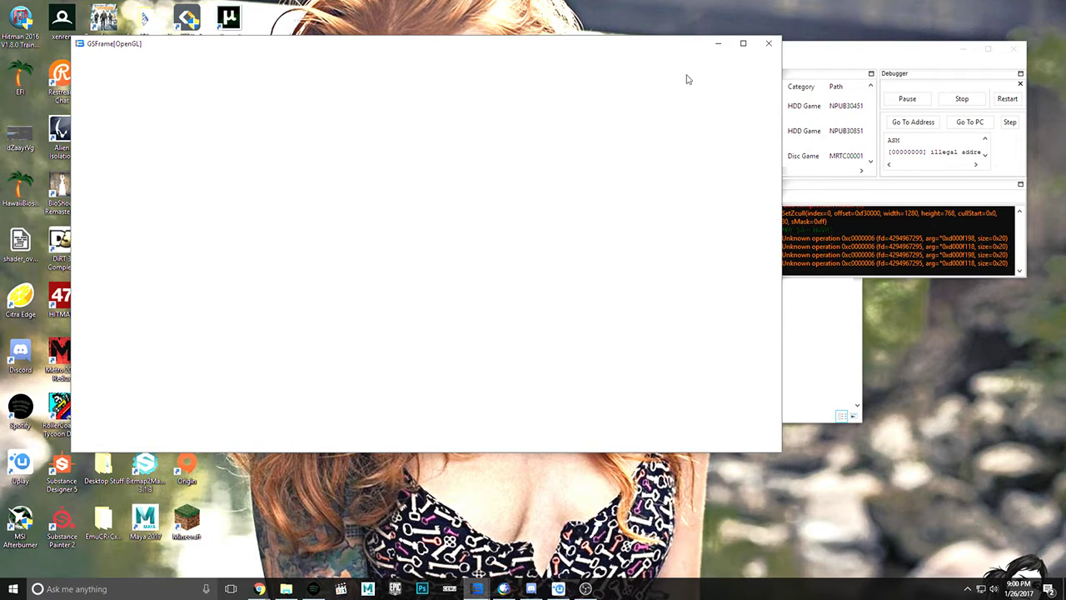
# - Close the unresponsive game window and end the rpcs3 process through Task Manager
pyautogui.click(768, 43)
pyautogui.rightClick(630, 588)
pyautogui.click(658, 542)
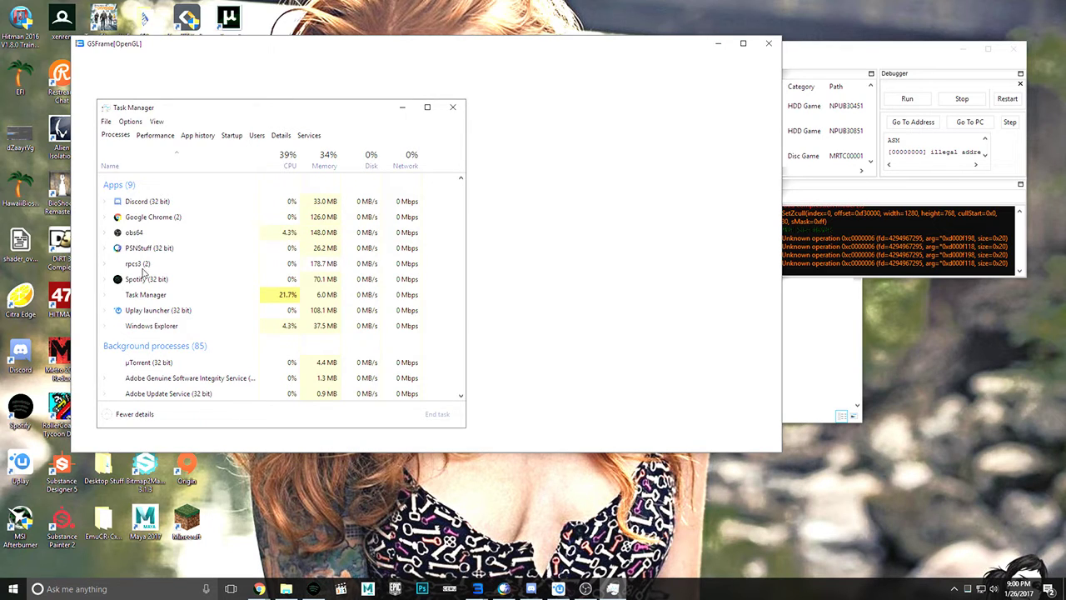
pyautogui.click(137, 263)
pyautogui.click(438, 414)
pyautogui.click(704, 274)
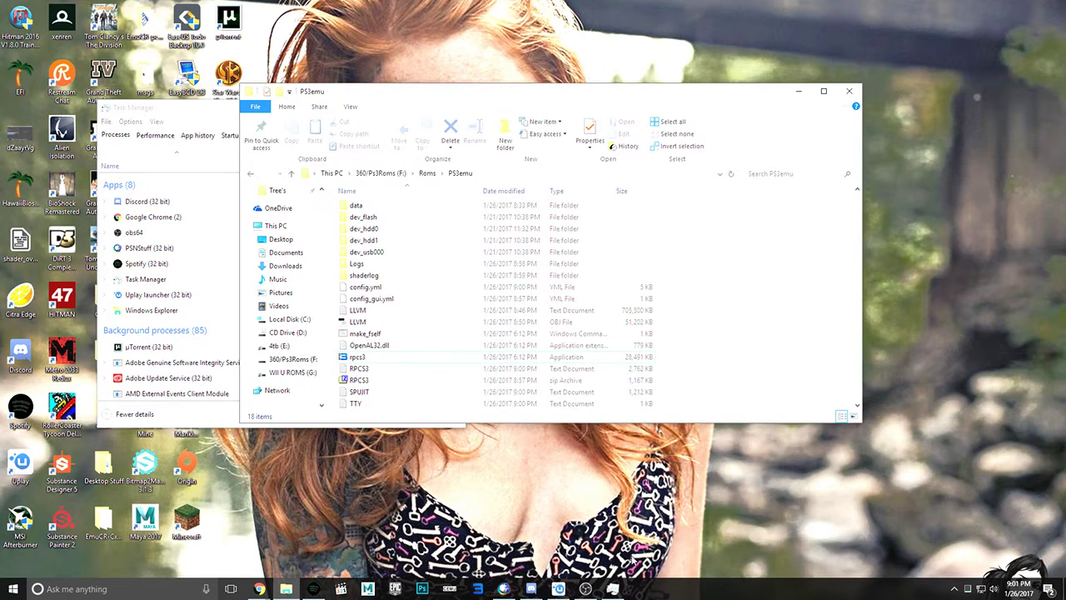
# - Relaunch the rpcs3 application from the PS3emu folder
pyautogui.doubleClick(359, 357)
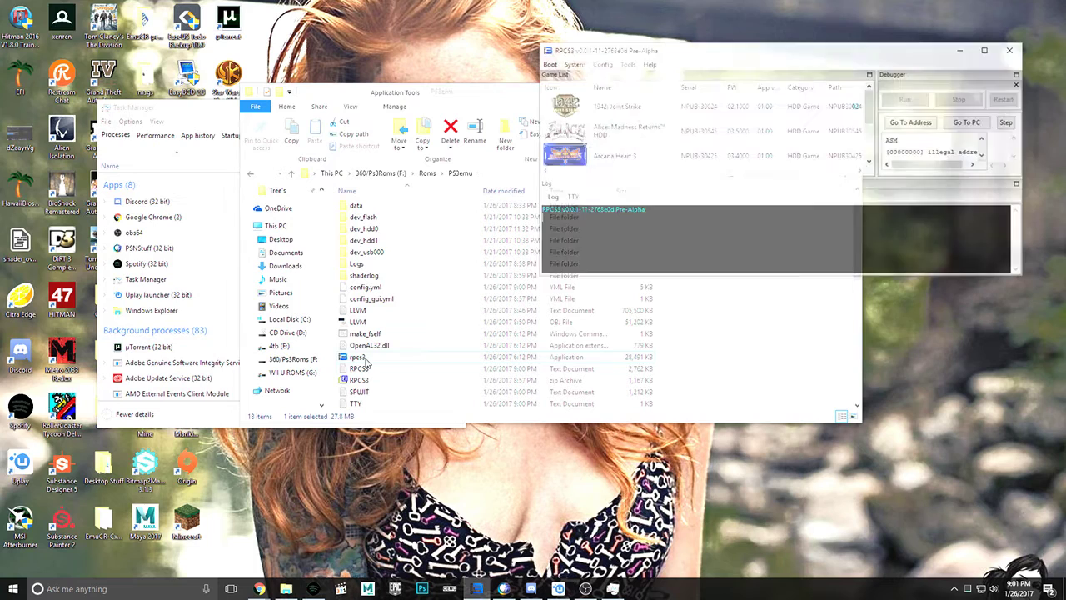
pyautogui.rightClick(360, 372)
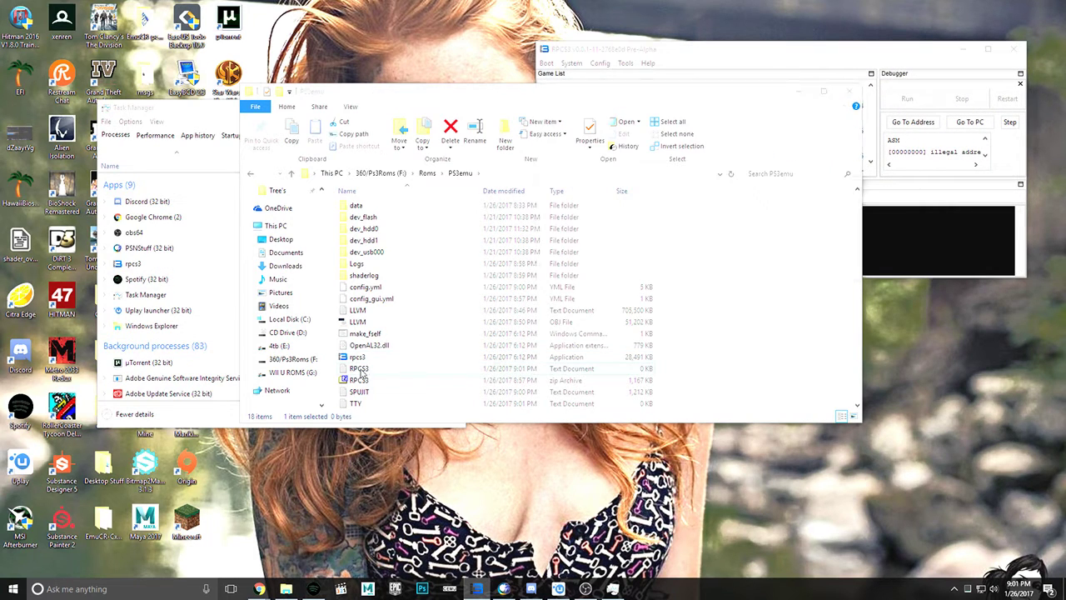
# - Rename the RPCS3 text document in the PS3emu folder to A1N
pyautogui.click(421, 343)
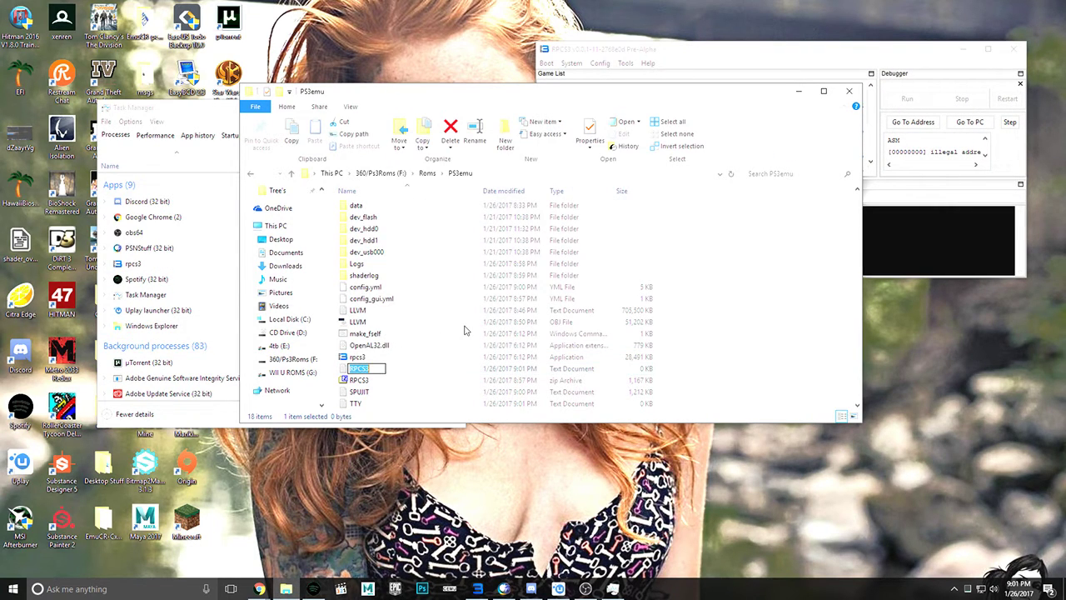
pyautogui.write('A1N')
pyautogui.press('Return')
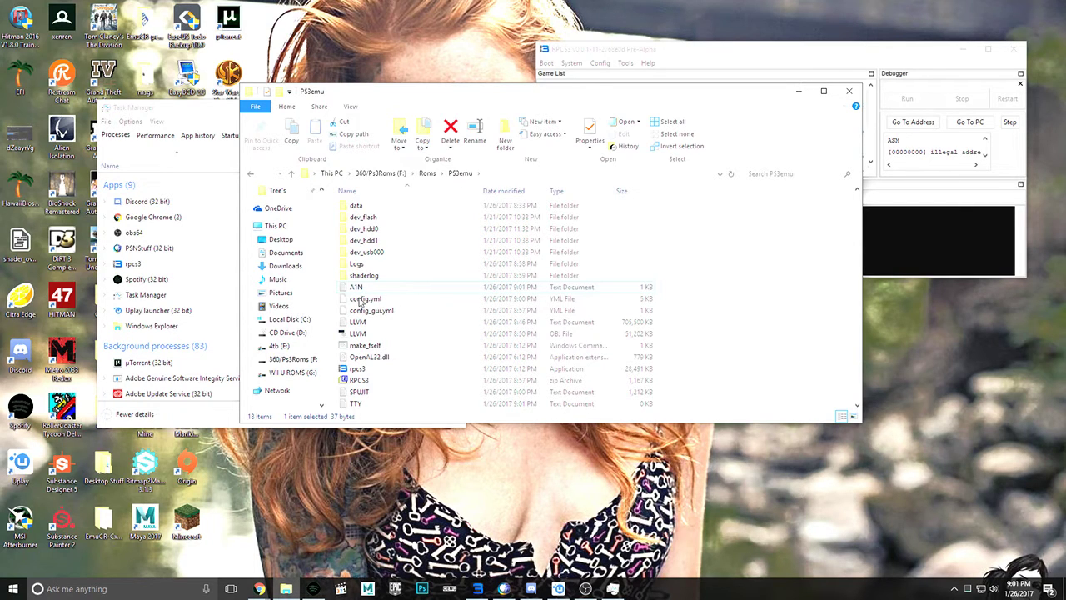
pyautogui.moveTo(355, 286)
pyautogui.mouseDown()
pyautogui.moveTo(400, 255)
pyautogui.moveTo(363, 275)
pyautogui.mouseUp()
# - Maximize the RPCS3 window and boot STAR OCEAN THE LAST HOPE -INTERNATIONAL- from the game list
pyautogui.moveTo(757, 54); pyautogui.dragTo(533, 2)
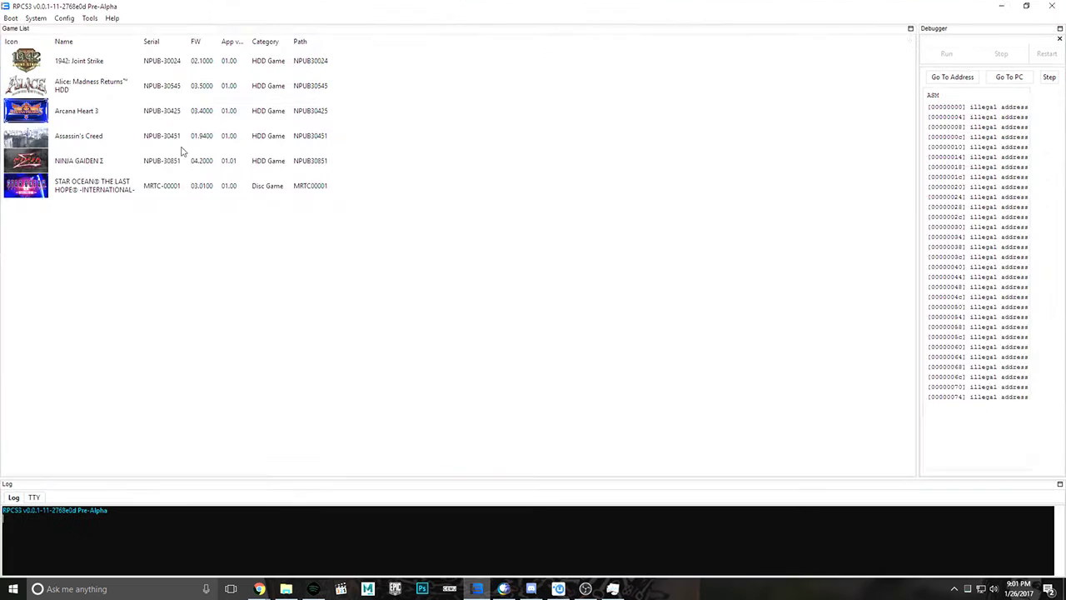
pyautogui.rightClick(87, 186)
pyautogui.click(95, 193)
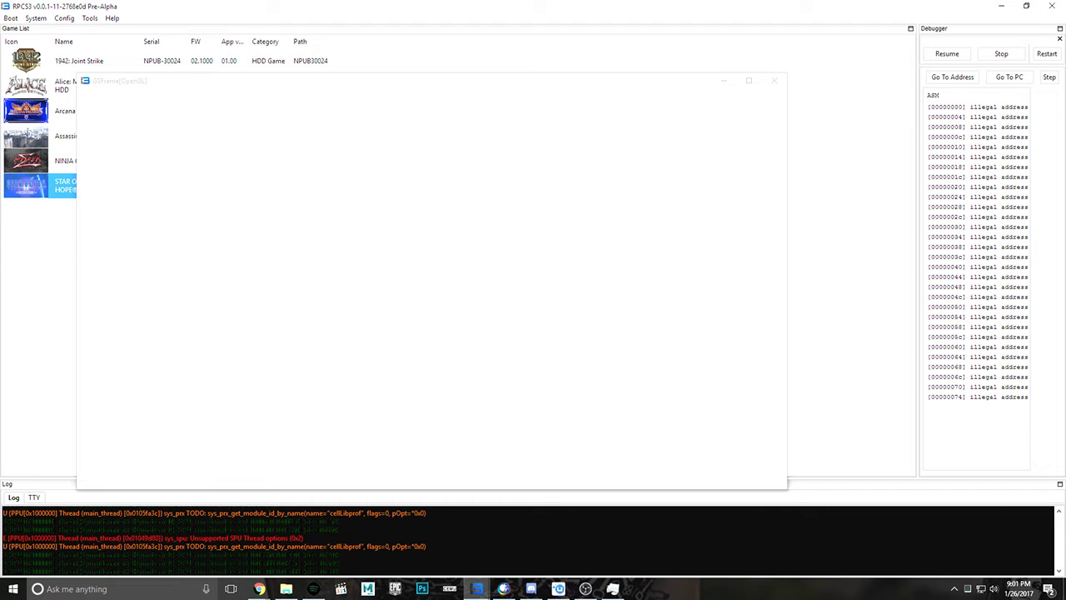
# - Search the loadable libraries in the Core settings for "prx", look through the list, and leave the settings without saving
pyautogui.click(62, 19)
pyautogui.click(73, 31)
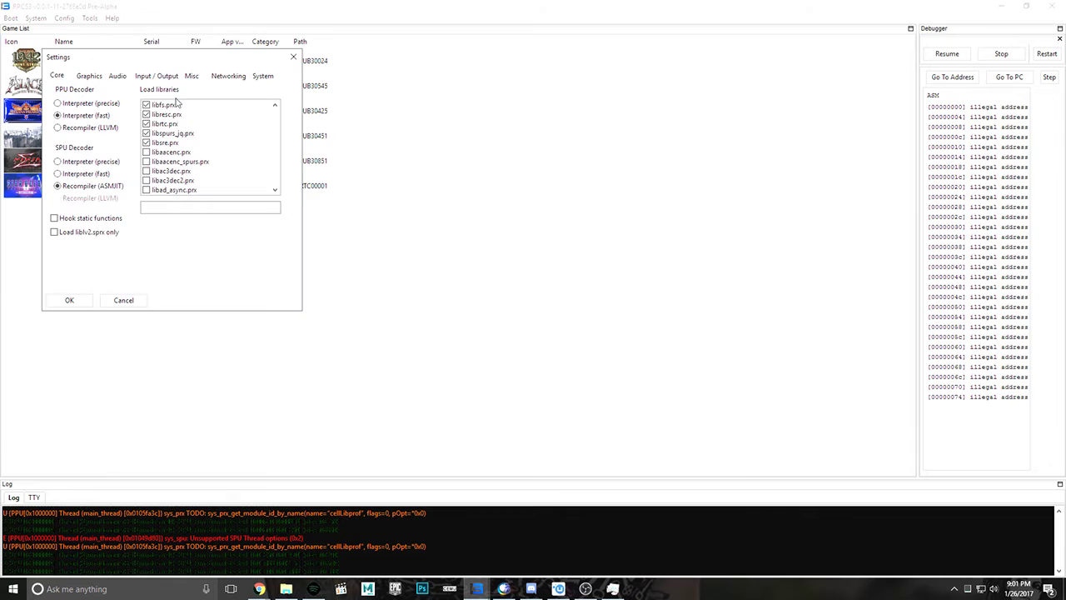
pyautogui.click(175, 208)
pyautogui.write('prx')
pyautogui.scroll(-5, 213, 179)
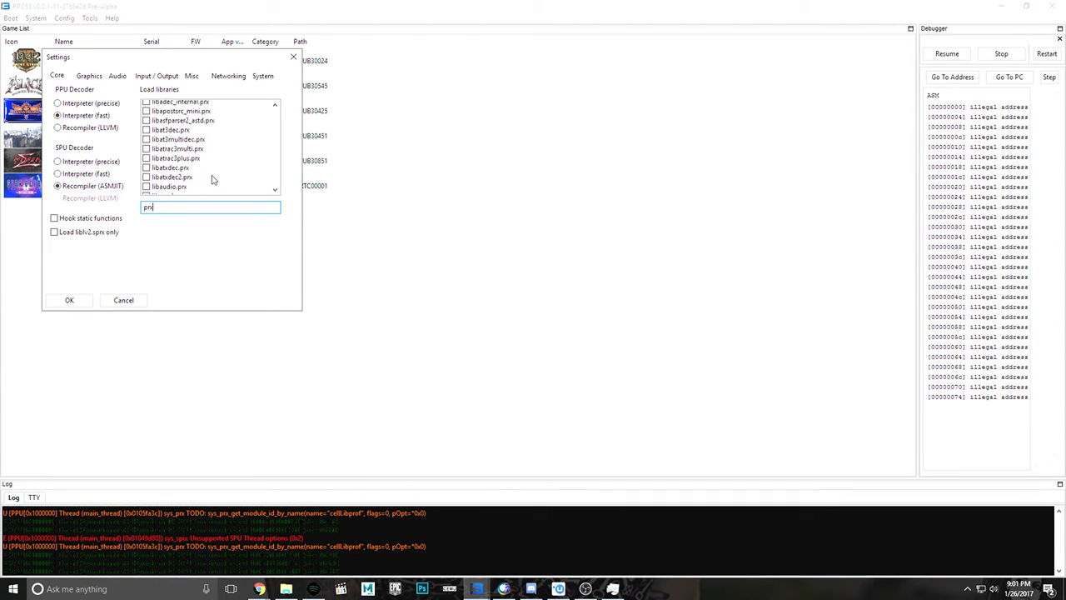
pyautogui.scroll(-1, 213, 179)
pyautogui.click(121, 299)
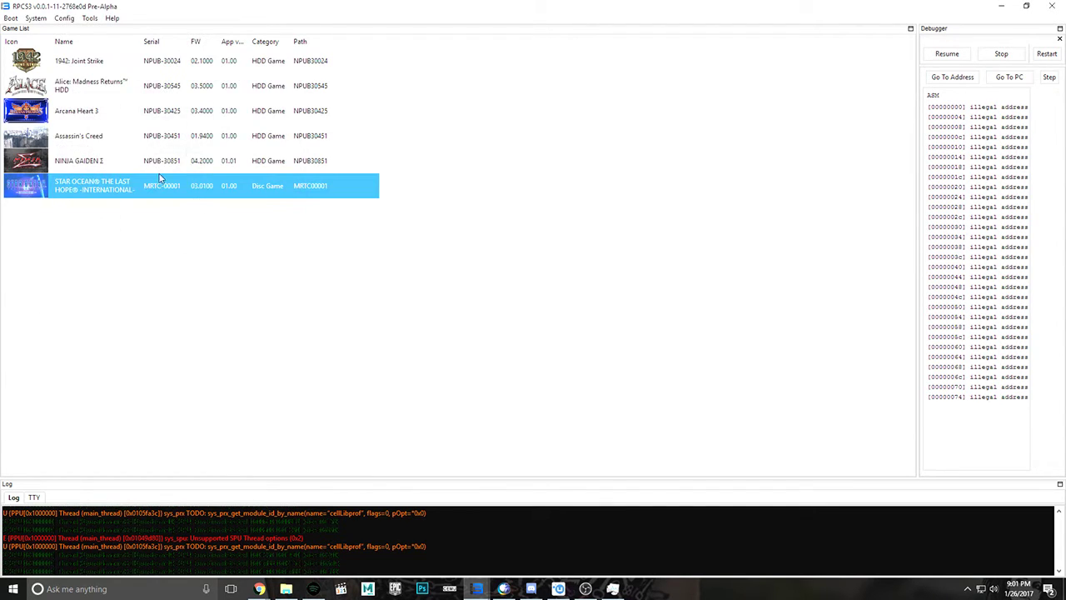
# - Stop the running STAR OCEAN session
pyautogui.click(1001, 54)
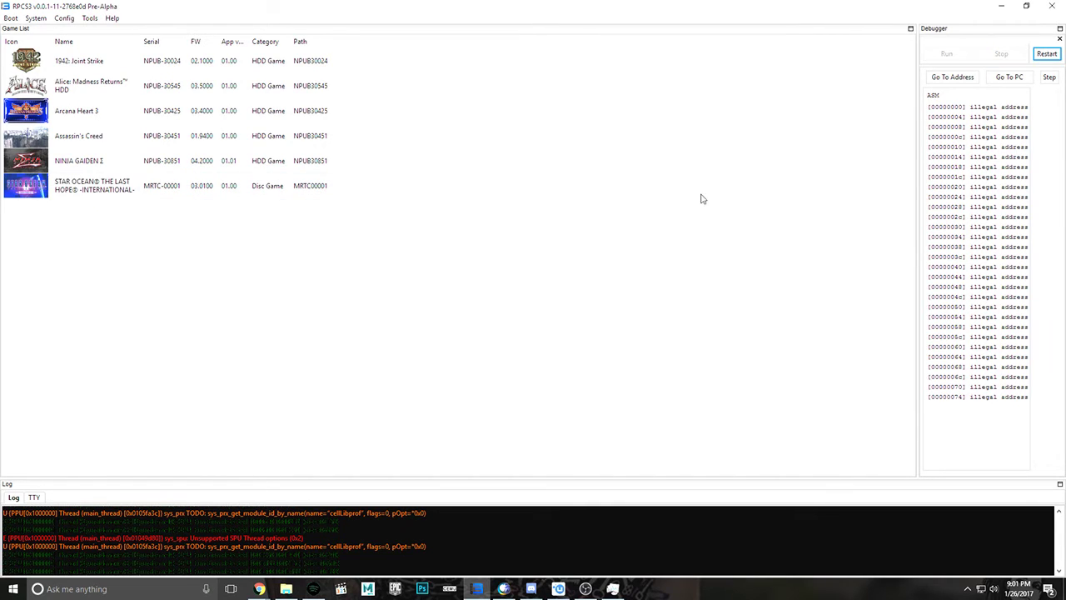
pyautogui.moveTo(537, 6); pyautogui.dragTo(433, 2)
pyautogui.click(73, 142)
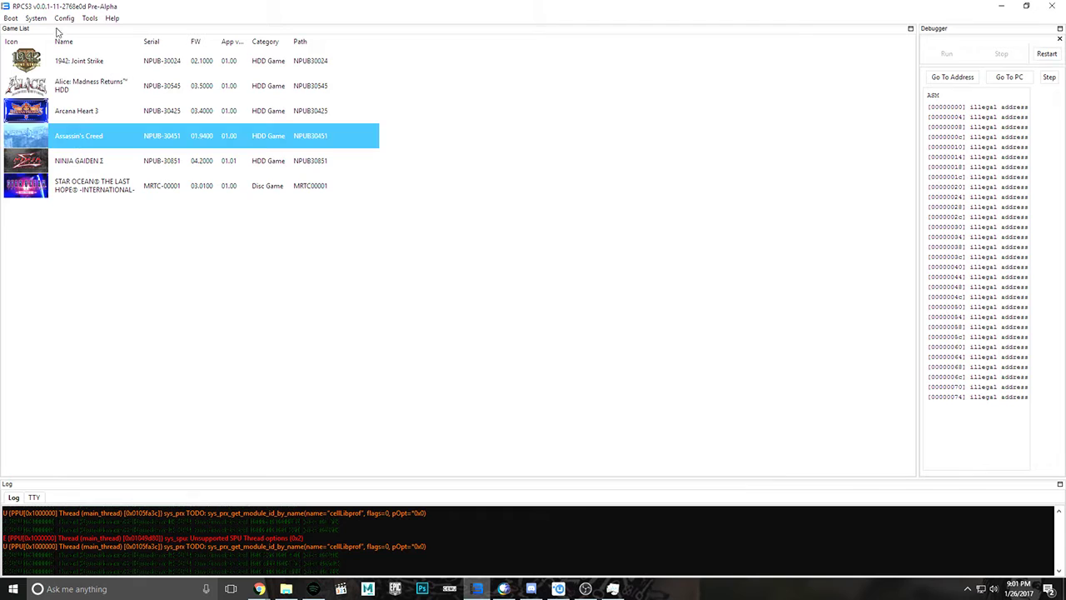
# - Boot Arcana Heart 3 from the game list, then stop its session
pyautogui.click(63, 102)
pyautogui.rightClick(59, 115)
pyautogui.click(79, 123)
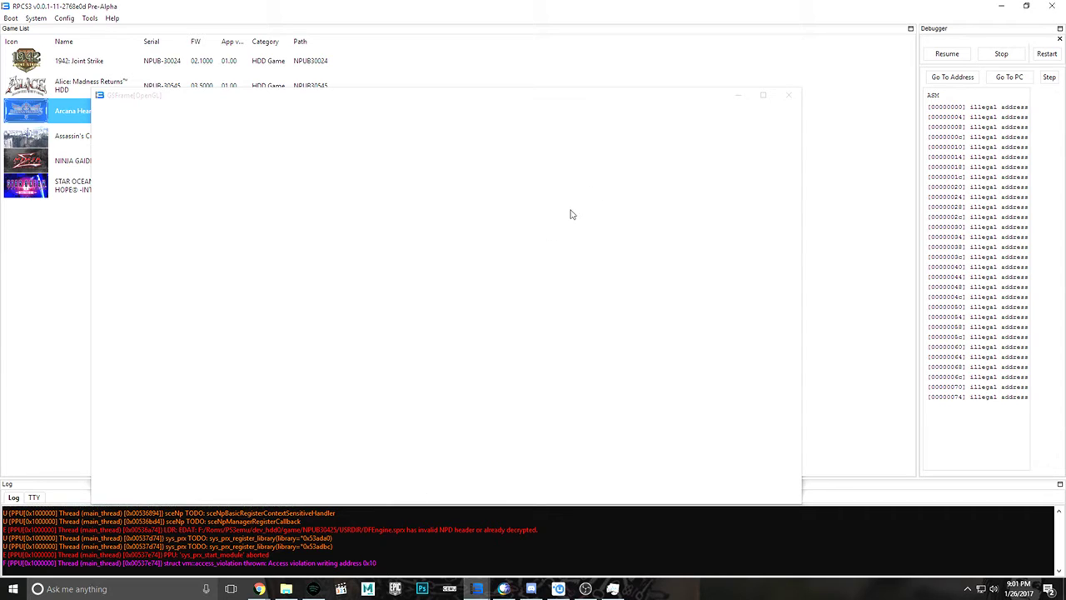
pyautogui.click(1022, 55)
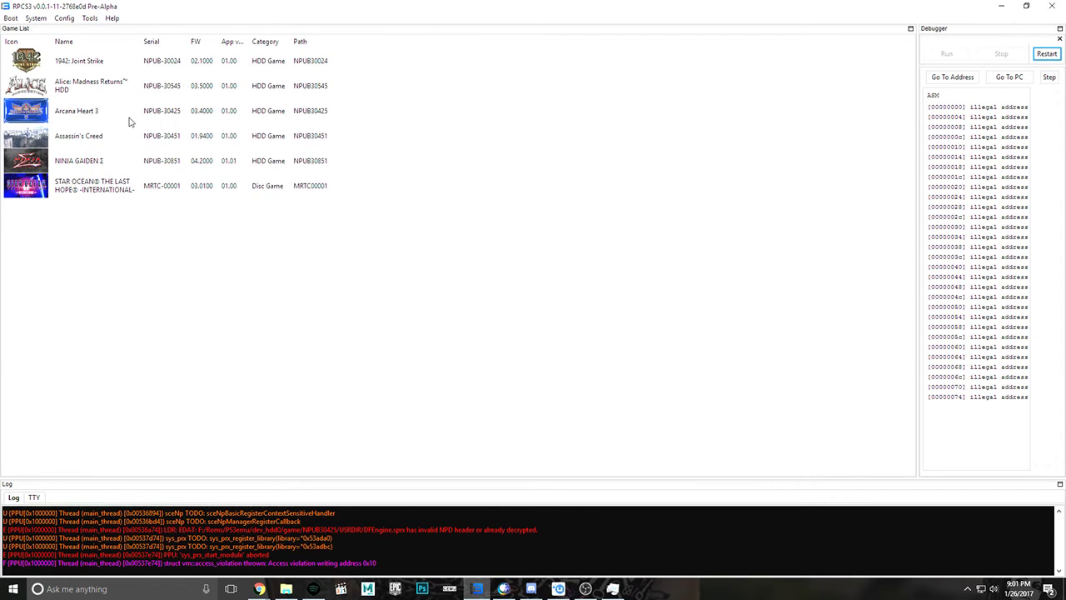
# - Boot Assassin's Creed from the game list and stop its session
pyautogui.rightClick(51, 143)
pyautogui.click(454, 211)
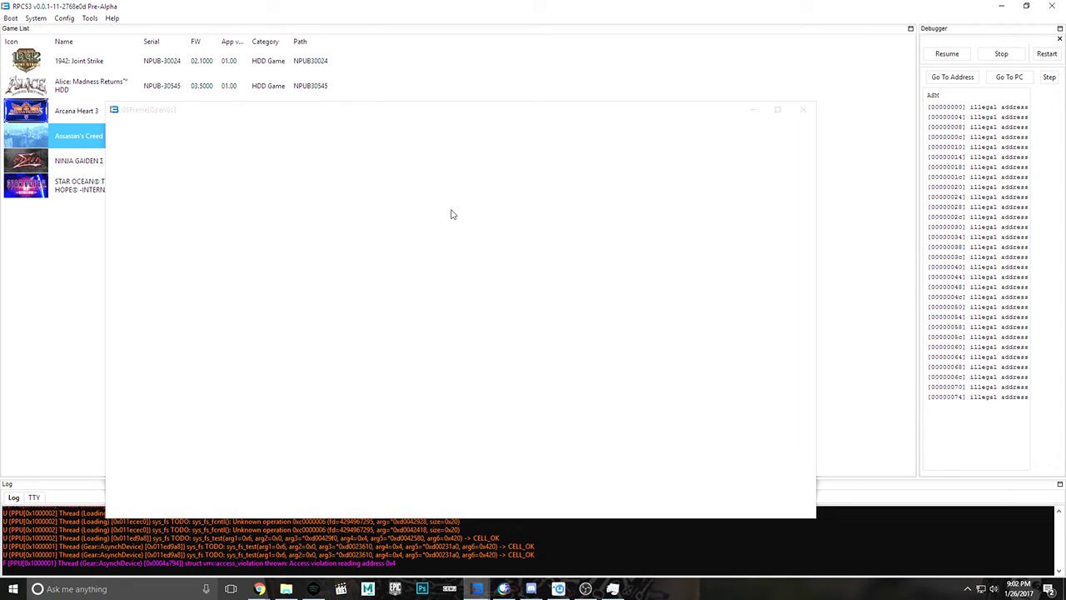
pyautogui.click(991, 58)
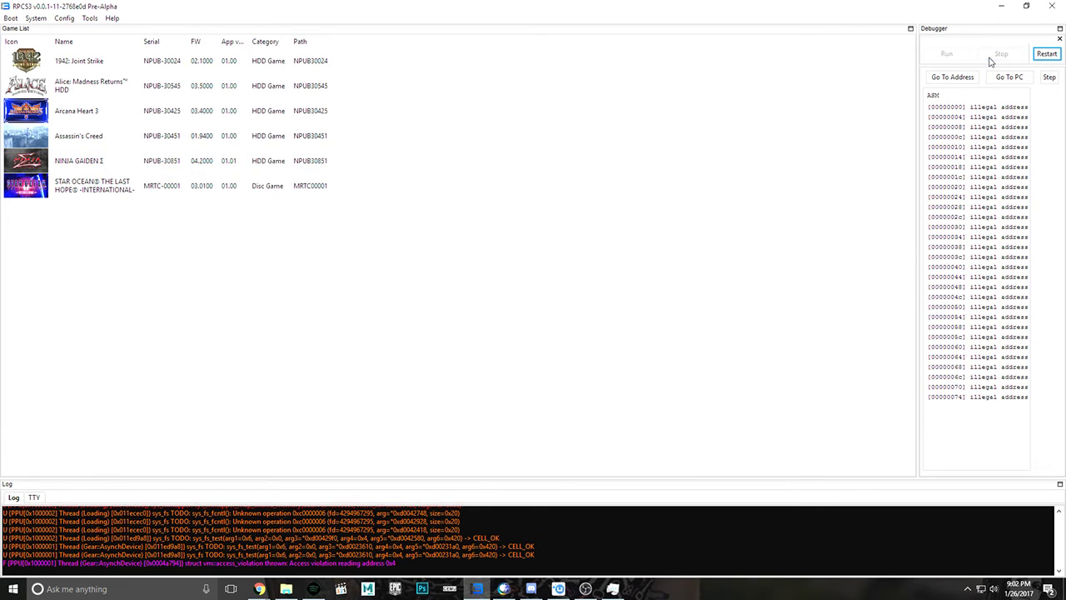
# - Boot Arcana Heart 3 a second time and stop it again
pyautogui.rightClick(79, 110)
pyautogui.click(91, 114)
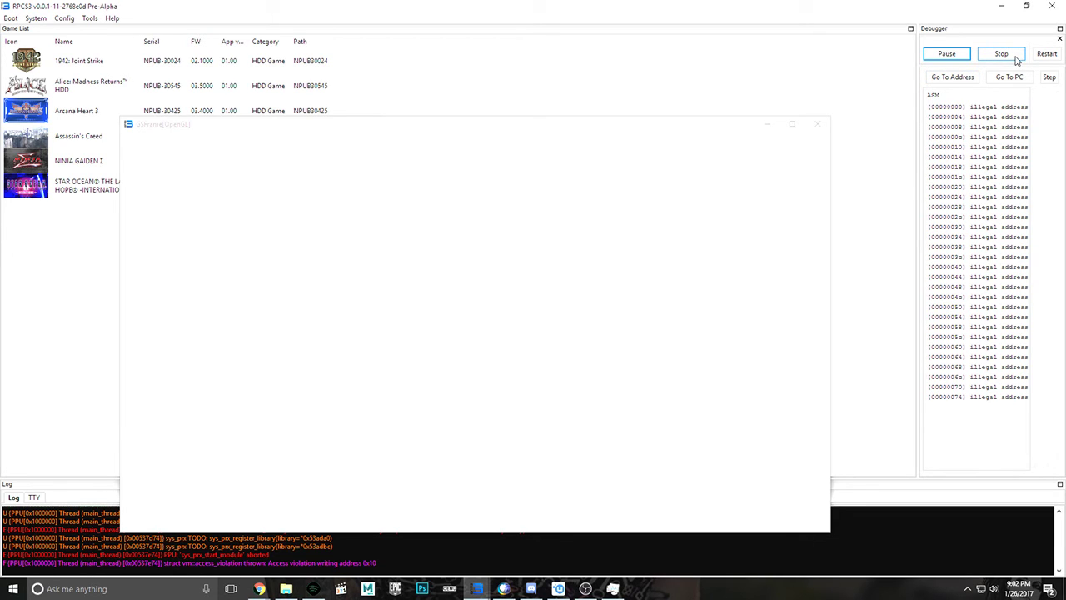
pyautogui.click(1014, 56)
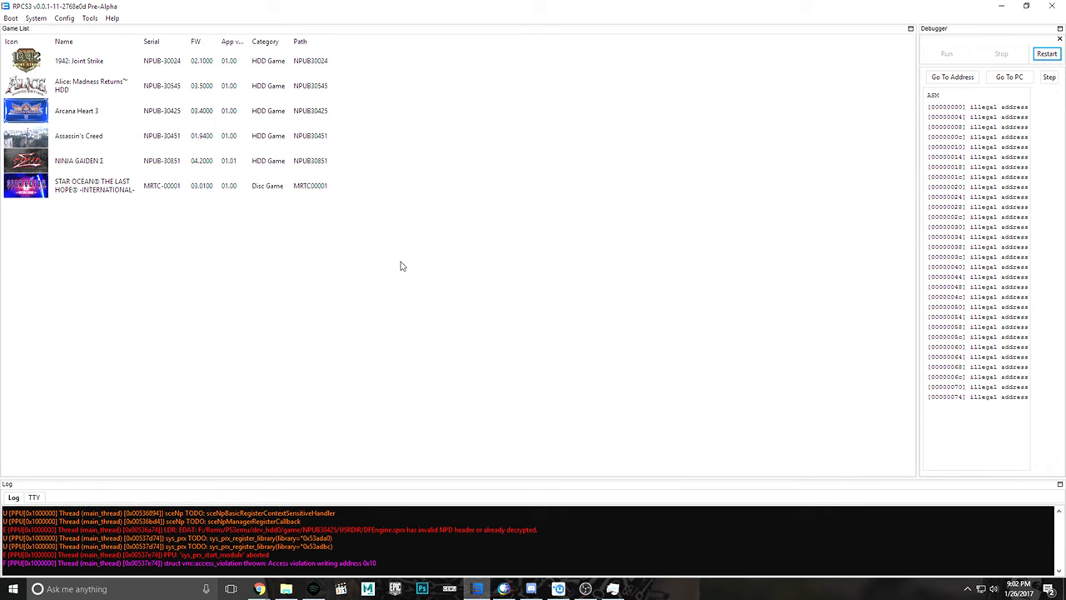
pyautogui.click(83, 88)
pyautogui.click(83, 67)
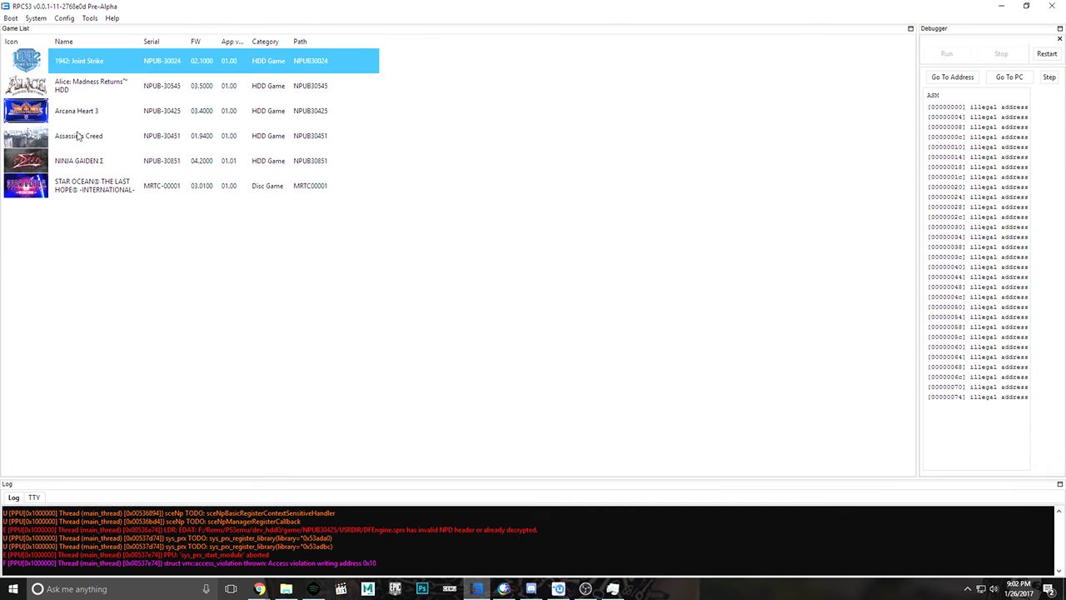
pyautogui.click(71, 121)
pyautogui.click(57, 133)
pyautogui.click(49, 163)
pyautogui.click(58, 189)
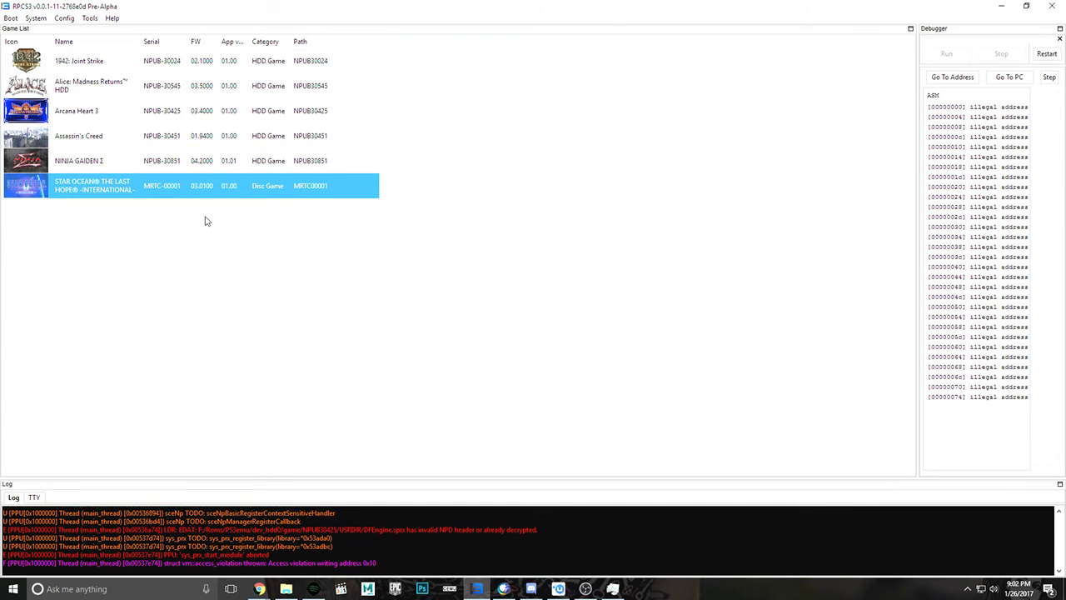